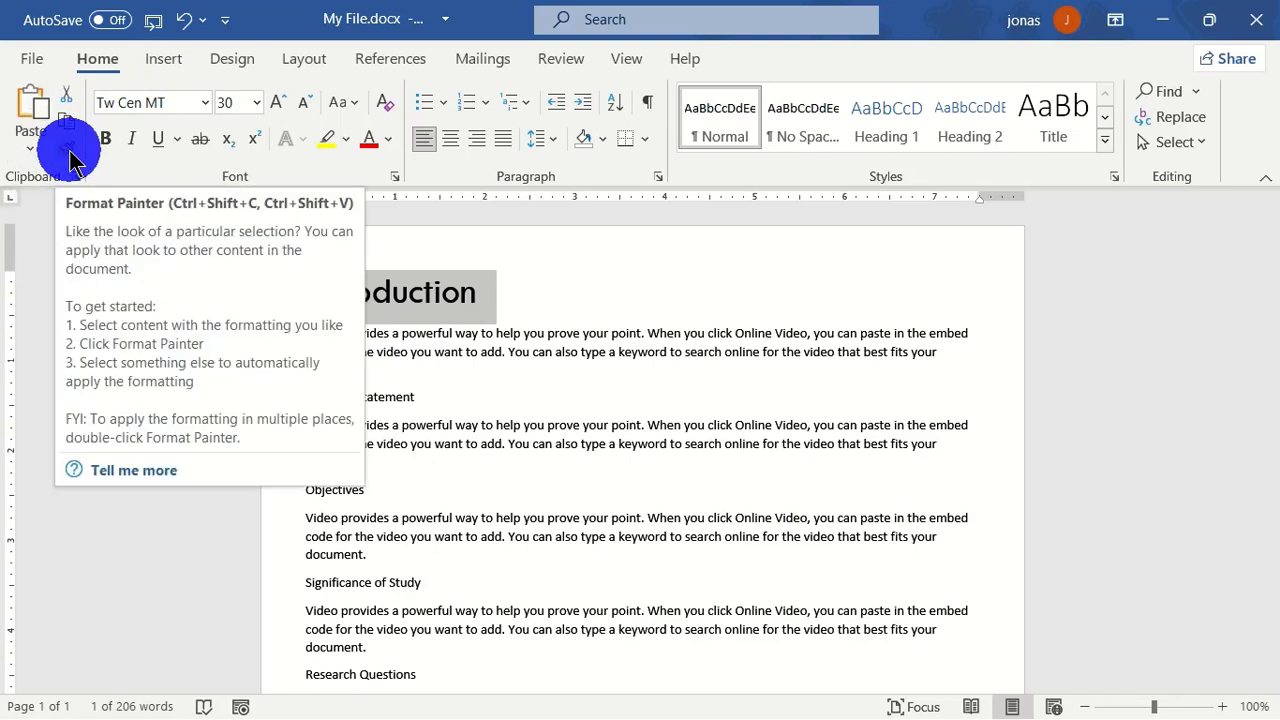
Copy the Introduction heading's formatting to the Problem Statement, Objectives, Significance of Study and Research Questions headings with Format Painter.
{"action": "left_click", "coordinate": [68, 150]}
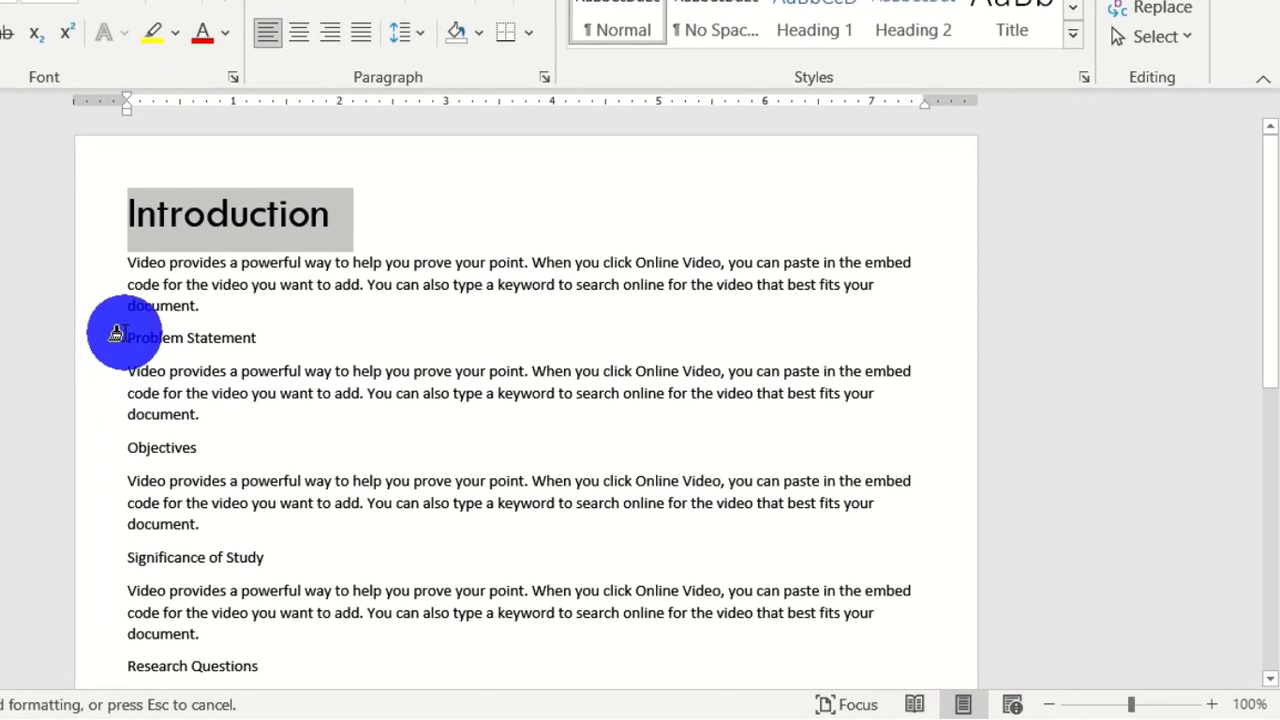
{"action": "left_click_drag", "start_coordinate": [116, 333], "coordinate": [257, 334]}
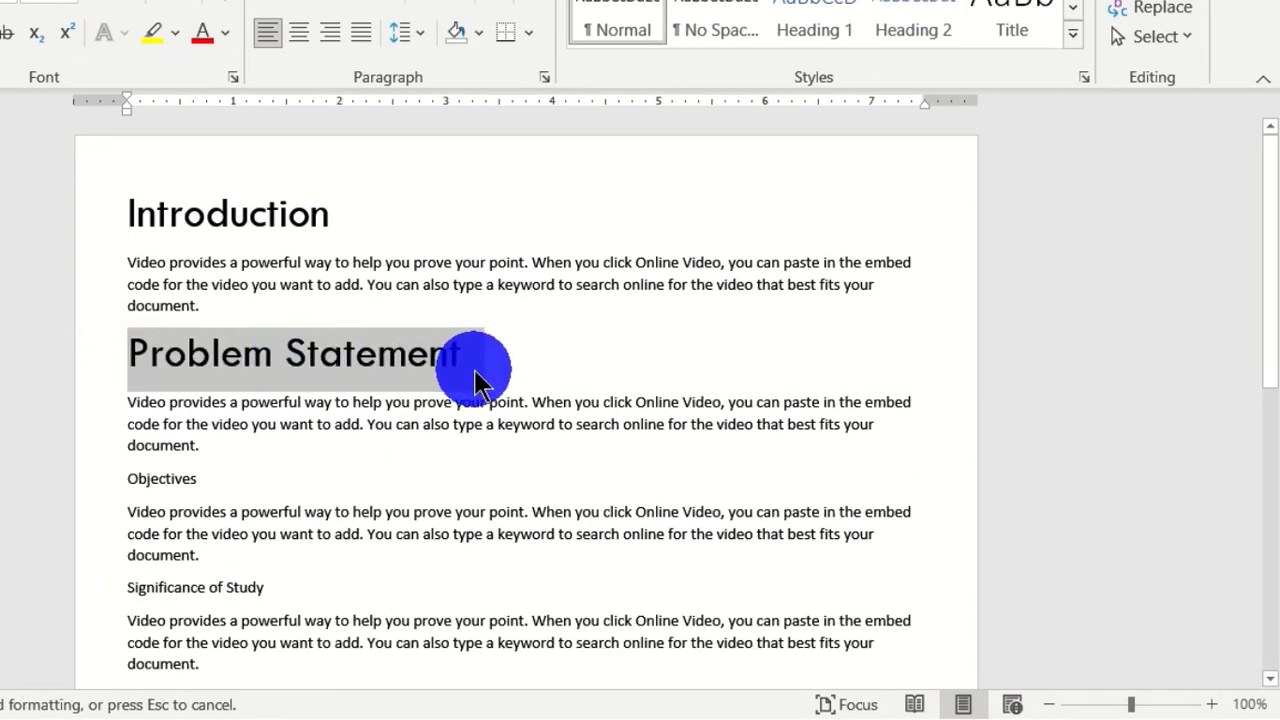
{"action": "scroll", "coordinate": [250, 349], "scroll_direction": "down", "scroll_amount": 1}
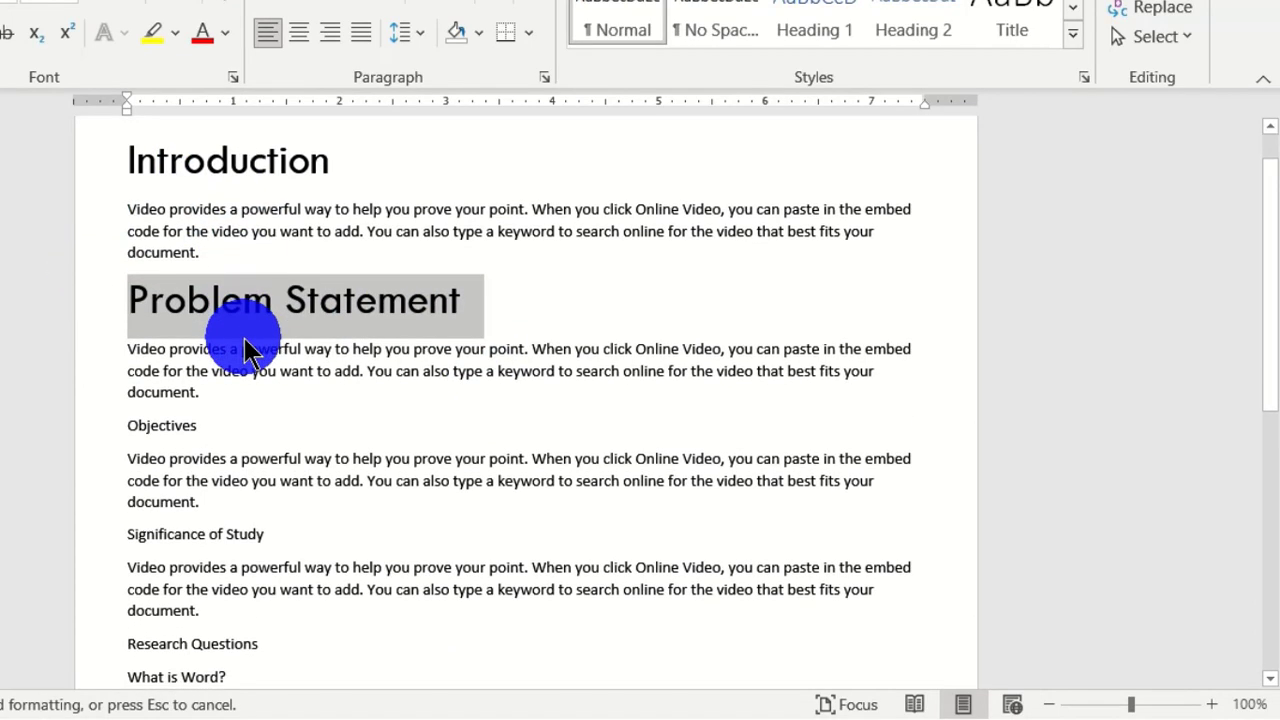
{"action": "scroll", "coordinate": [263, 350], "scroll_direction": "down", "scroll_amount": 2}
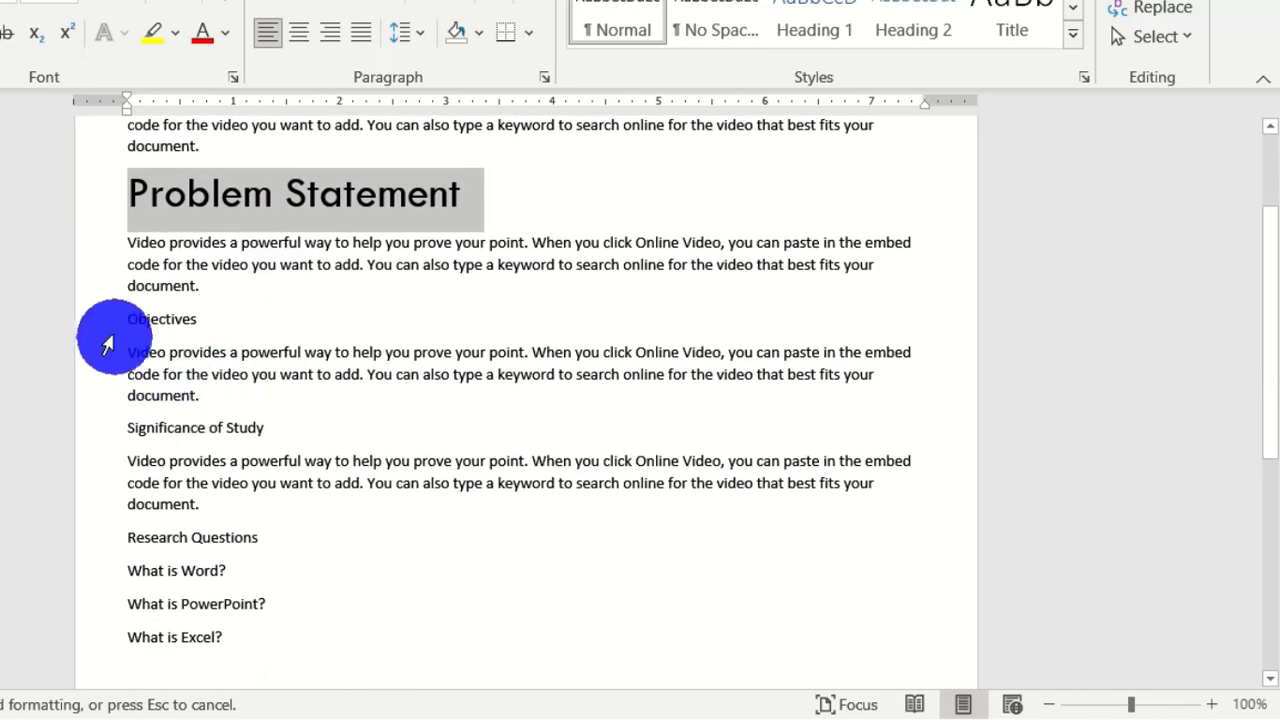
{"action": "left_click_drag", "start_coordinate": [115, 318], "coordinate": [198, 318]}
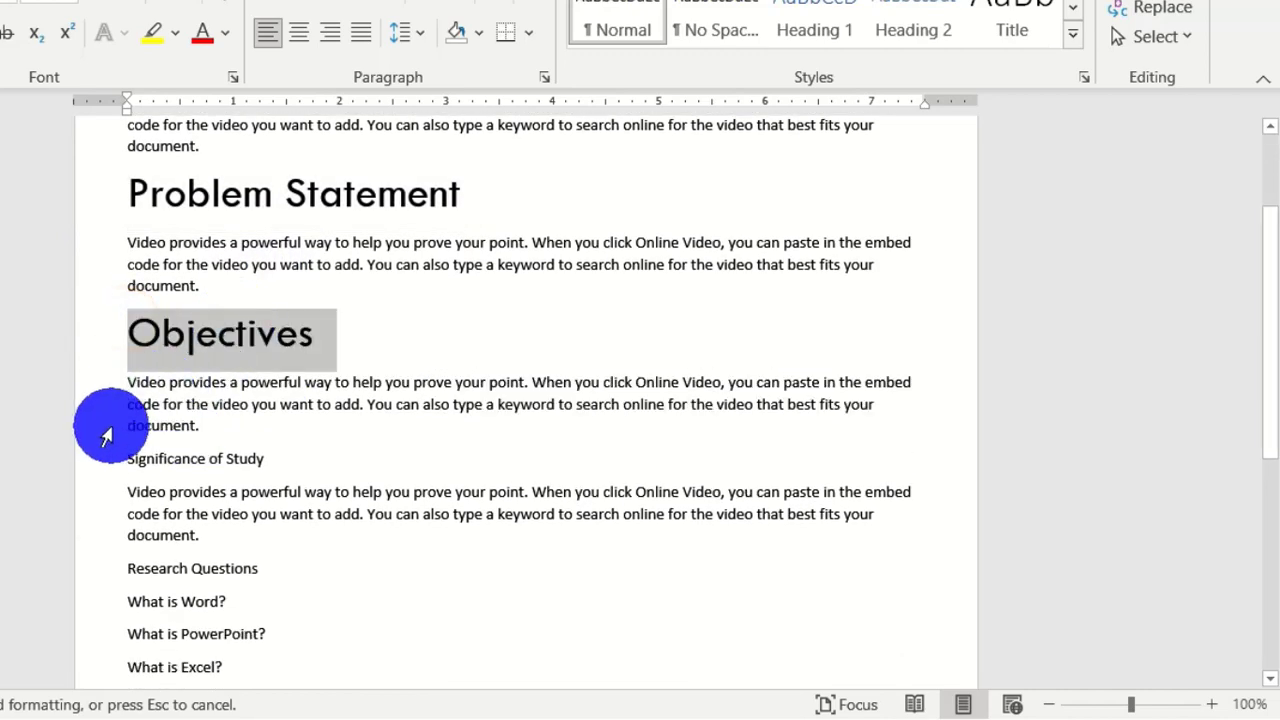
{"action": "left_click_drag", "start_coordinate": [116, 452], "coordinate": [264, 458]}
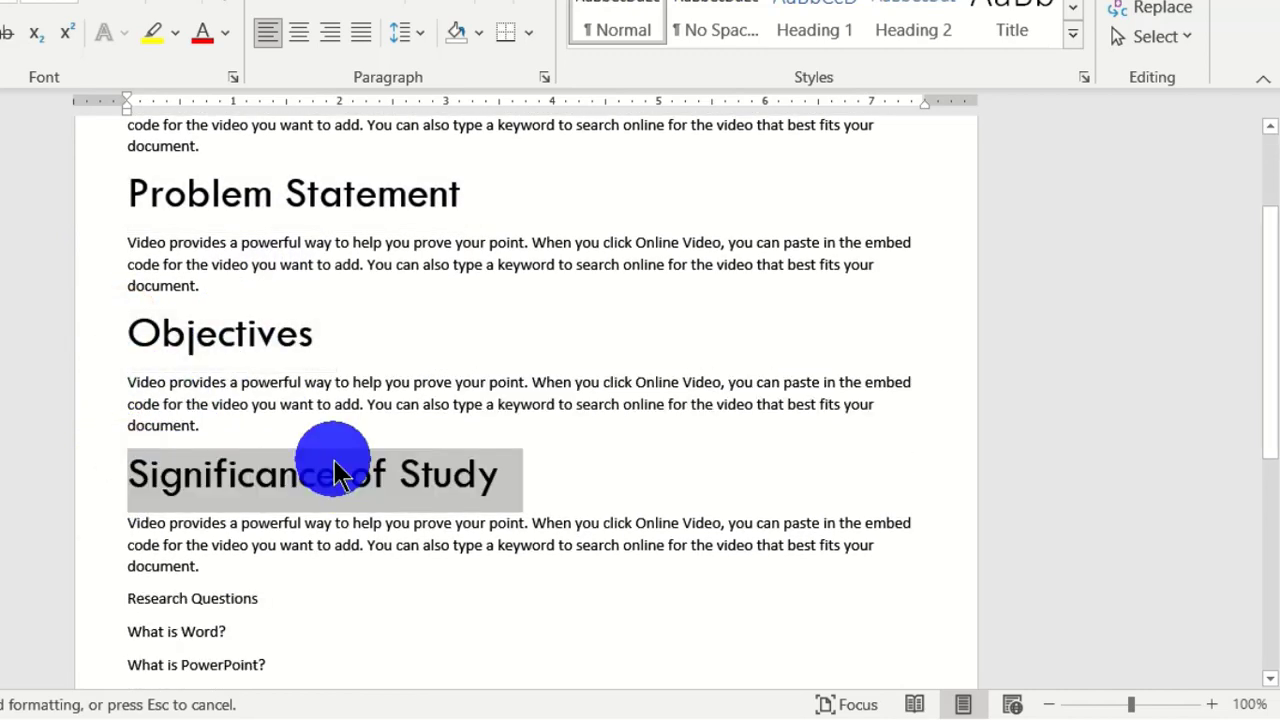
{"action": "scroll", "coordinate": [330, 460], "scroll_direction": "down", "scroll_amount": 3}
{"action": "left_click_drag", "start_coordinate": [120, 442], "coordinate": [340, 445]}
{"action": "scroll", "coordinate": [420, 475], "scroll_direction": "up", "scroll_amount": 5}
{"action": "scroll", "coordinate": [434, 505], "scroll_direction": "up", "scroll_amount": 1}
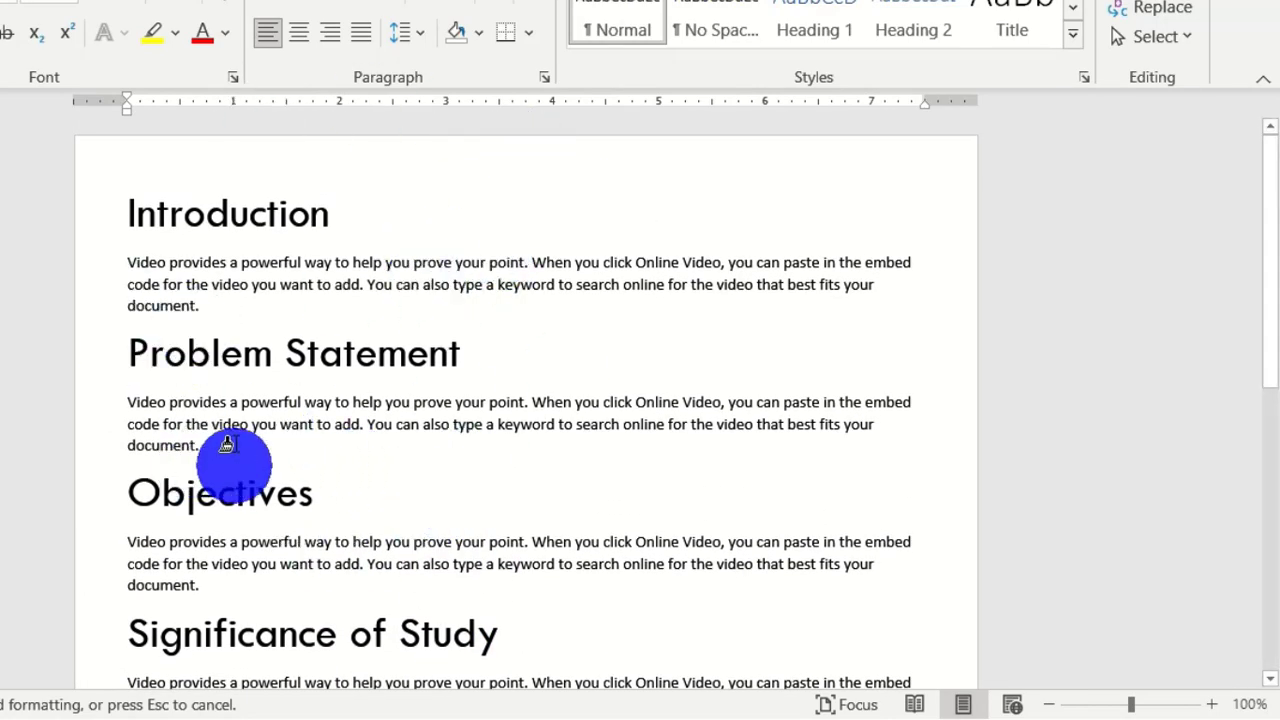
{"action": "key", "text": "Escape"}
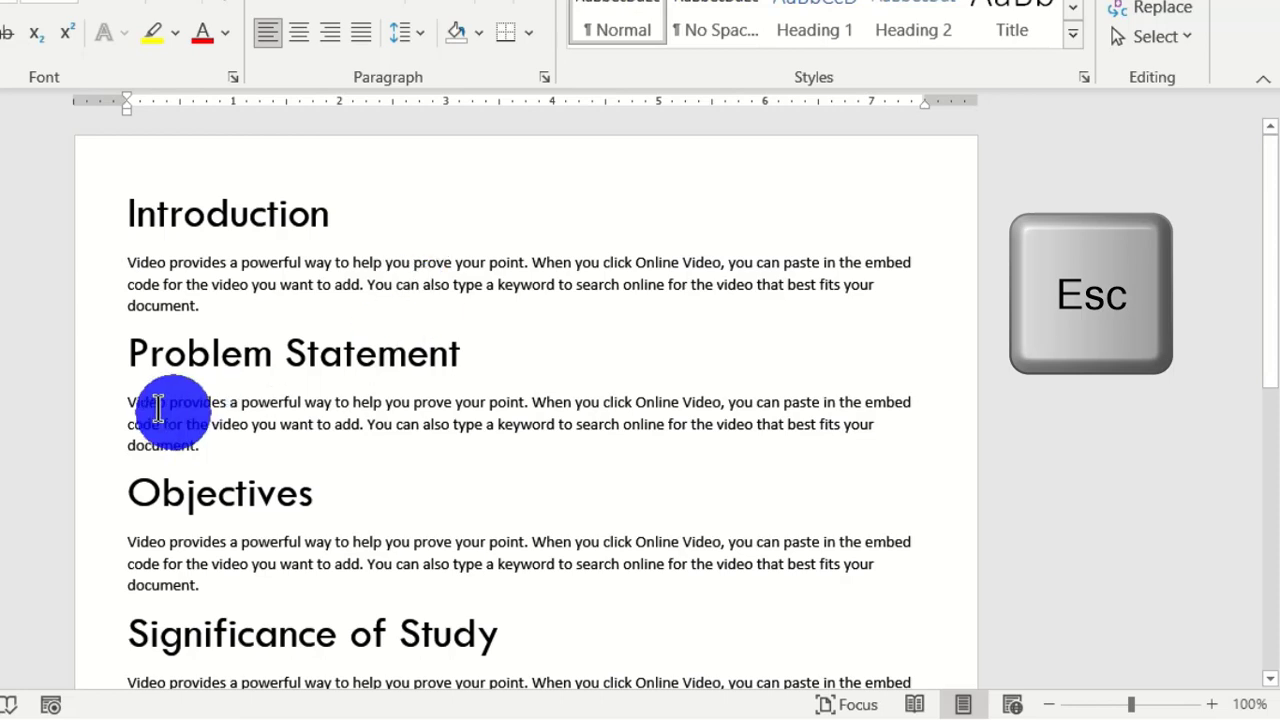
Change the font of all body paragraphs and the three research question lines together to Tw Cen MT, leaving out the headings.
{"action": "left_click_drag", "start_coordinate": [122, 264], "coordinate": [223, 311]}
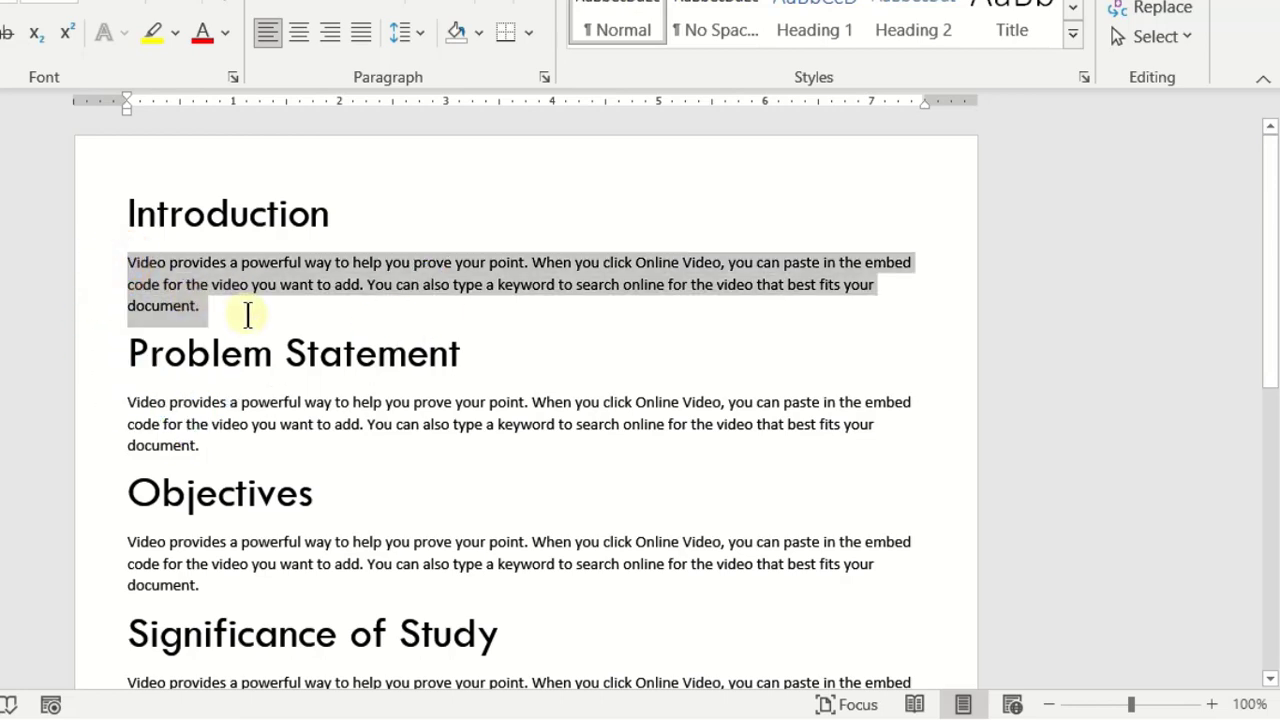
{"action": "left_click", "coordinate": [124, 264]}
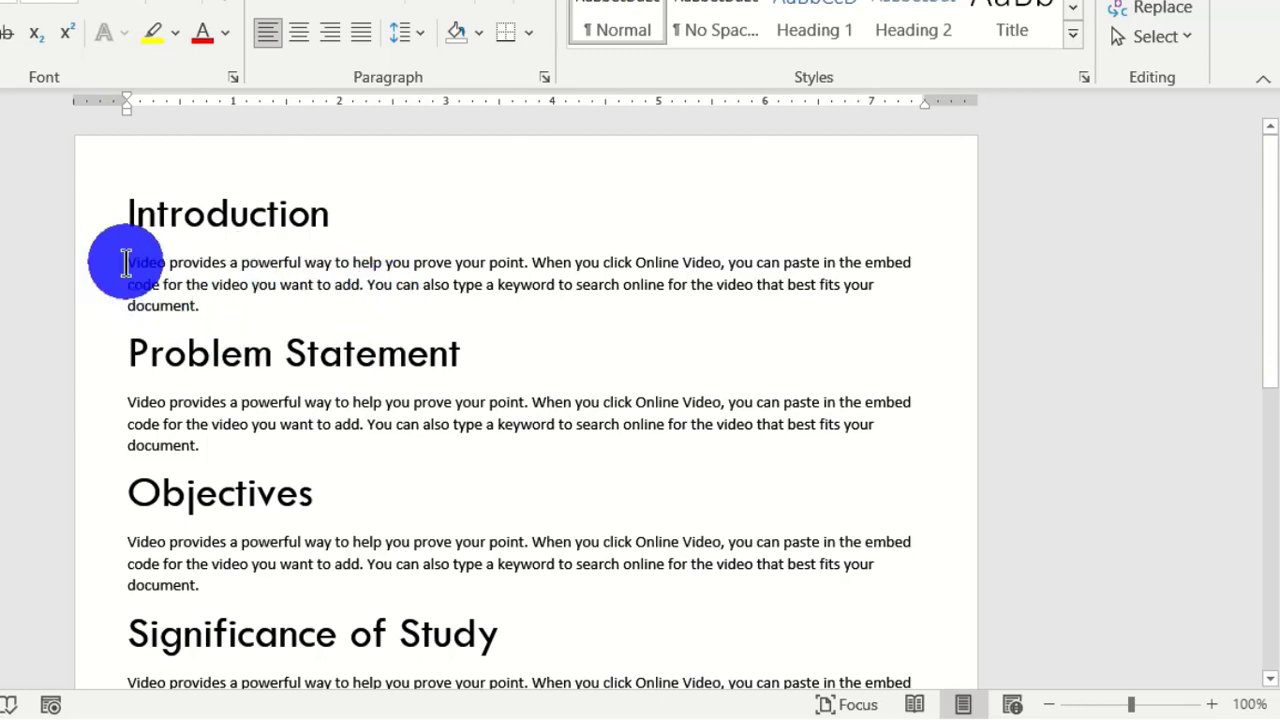
{"action": "left_click_drag", "start_coordinate": [125, 262], "coordinate": [225, 308]}
{"action": "scroll", "coordinate": [251, 340], "scroll_direction": "down", "scroll_amount": 1}
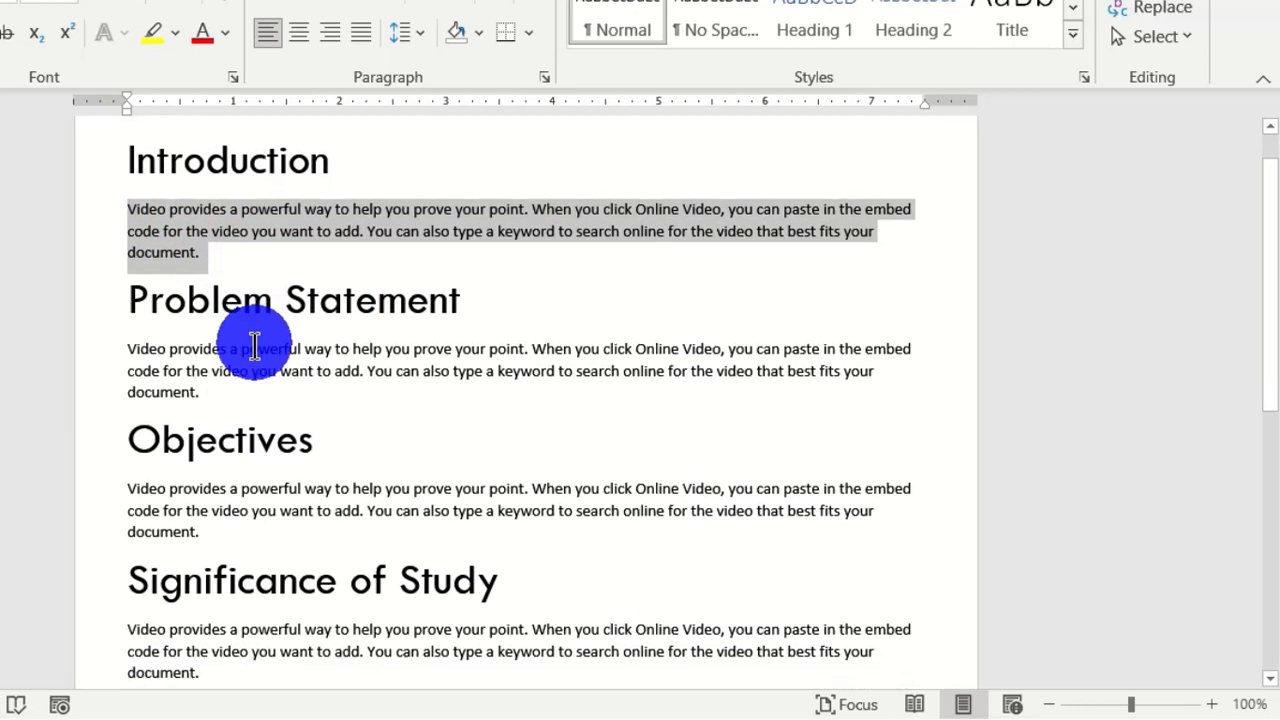
{"action": "left_click_drag", "start_coordinate": [116, 346], "coordinate": [211, 394]}
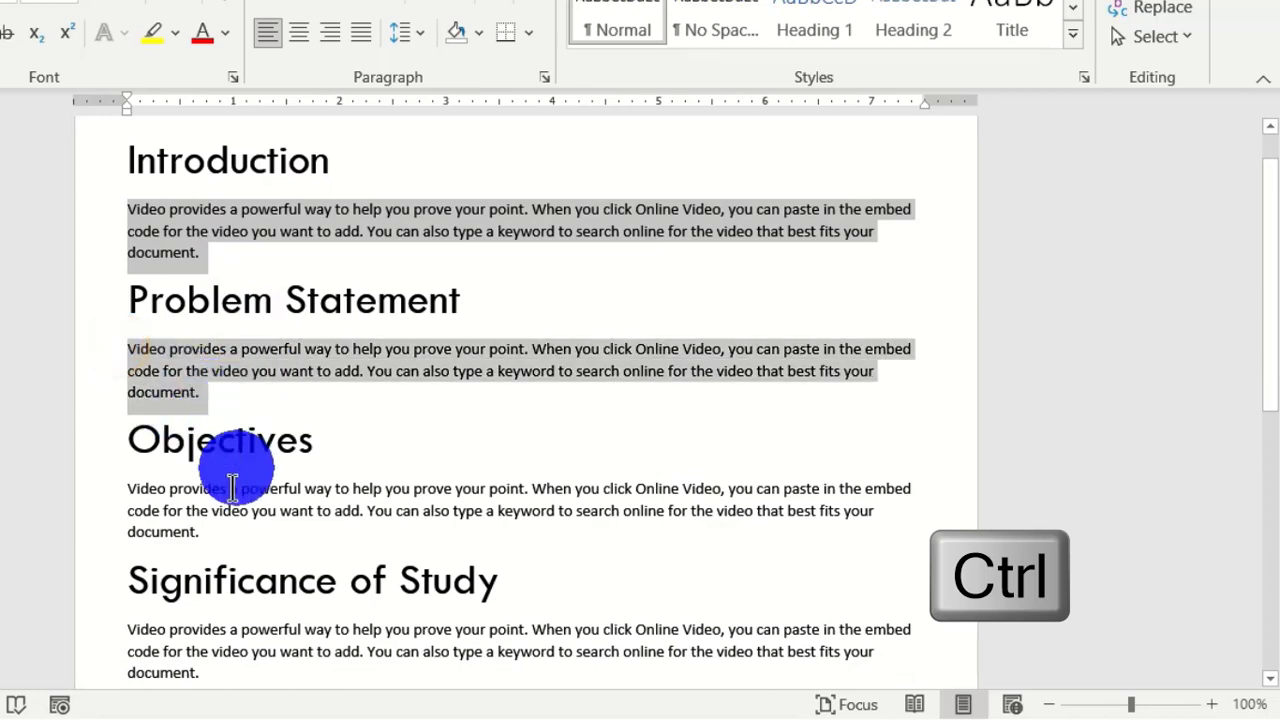
{"action": "left_click_drag", "start_coordinate": [124, 490], "coordinate": [218, 525]}
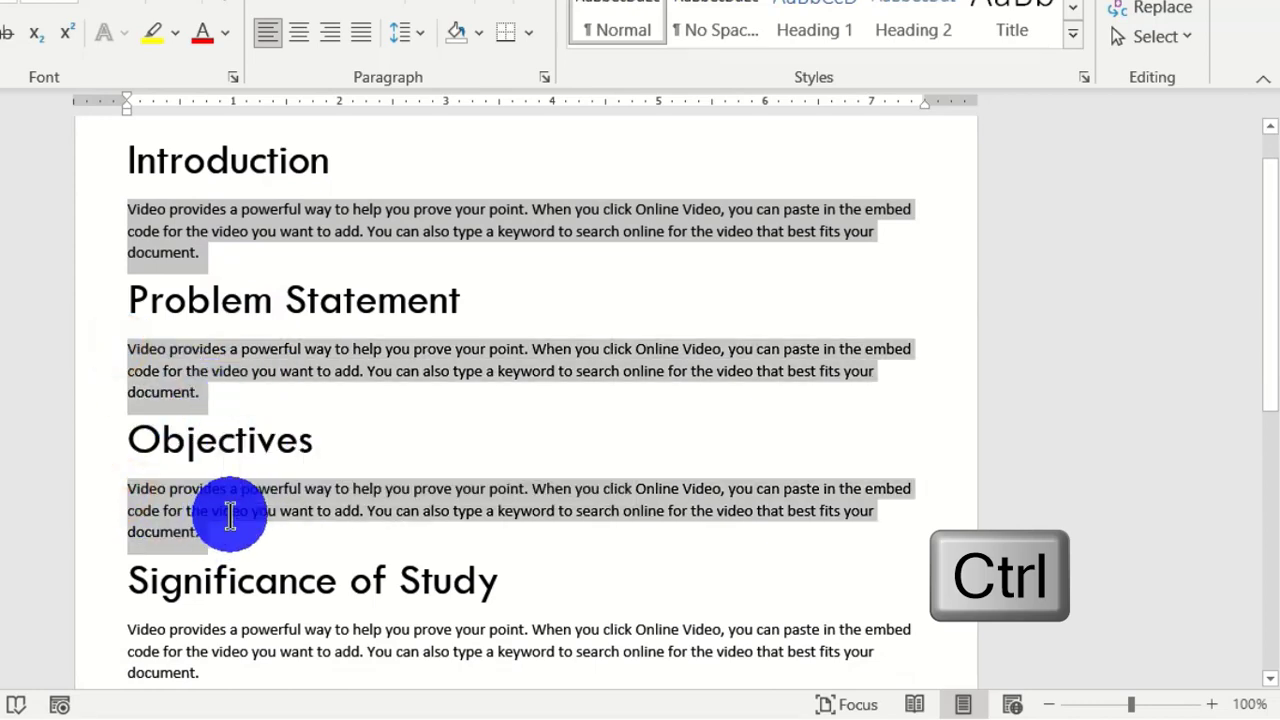
{"action": "scroll", "coordinate": [229, 514], "scroll_direction": "down", "scroll_amount": 5}
{"action": "left_click_drag", "start_coordinate": [155, 270], "coordinate": [214, 380]}
{"action": "left_click_drag", "start_coordinate": [120, 394], "coordinate": [303, 469]}
{"action": "scroll", "coordinate": [394, 443], "scroll_direction": "up", "scroll_amount": 3}
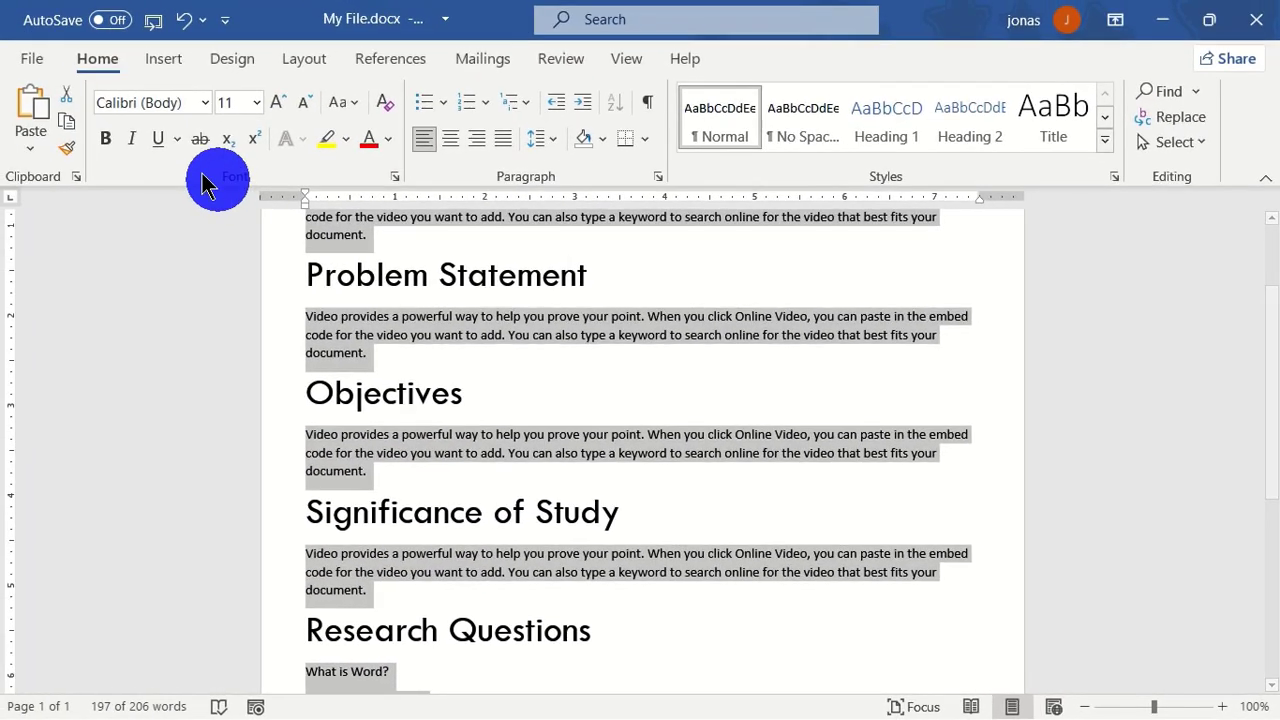
{"action": "scroll", "coordinate": [380, 400], "scroll_direction": "down", "scroll_amount": 3}
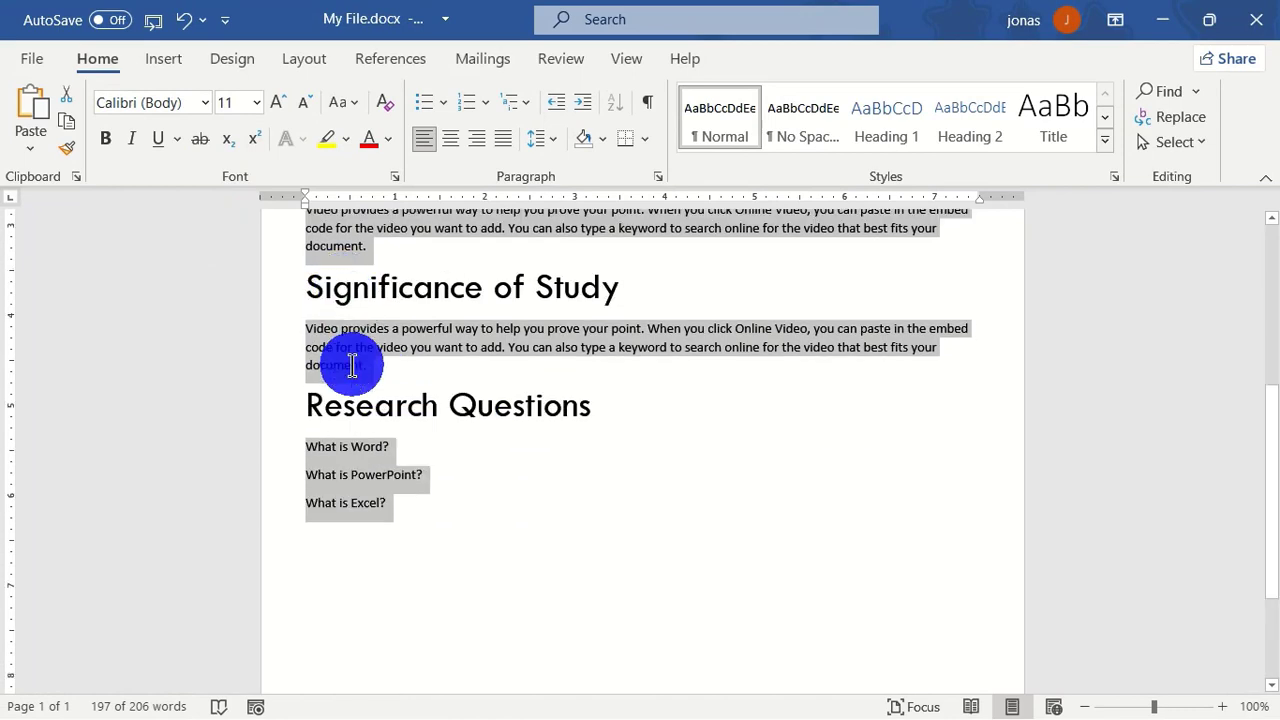
{"action": "scroll", "coordinate": [355, 372], "scroll_direction": "up", "scroll_amount": 5}
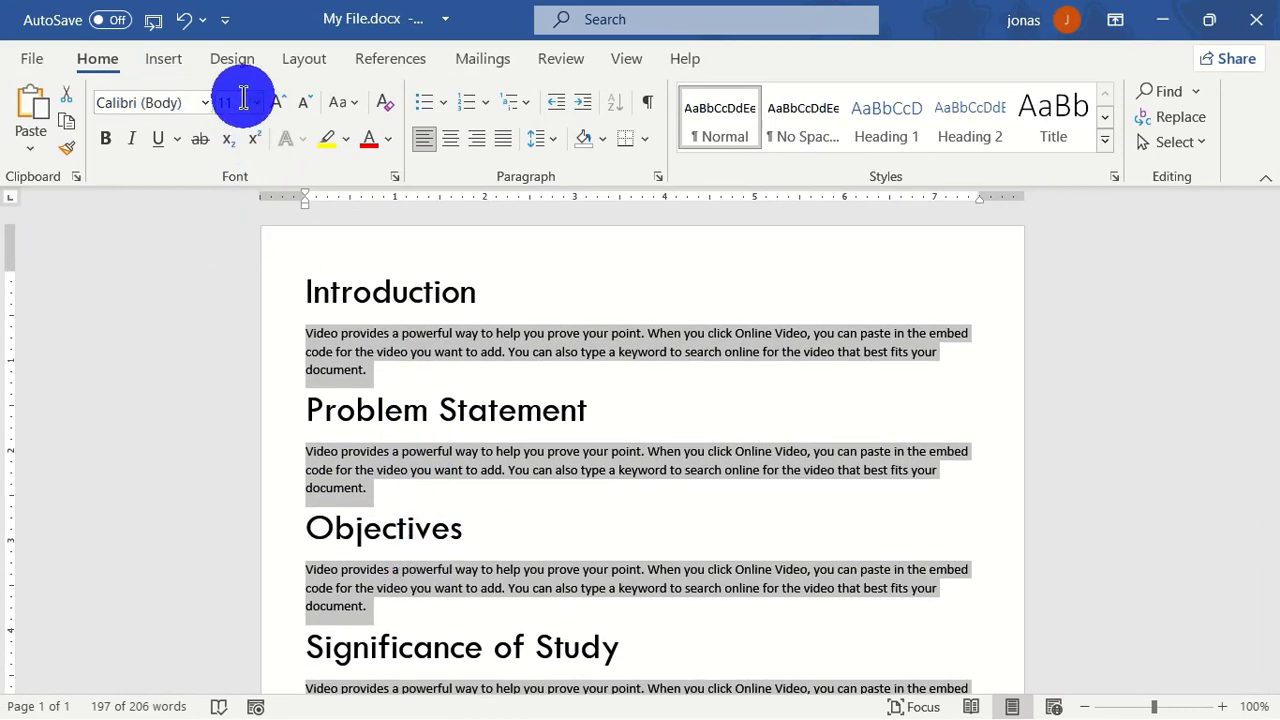
{"action": "left_click", "coordinate": [204, 103]}
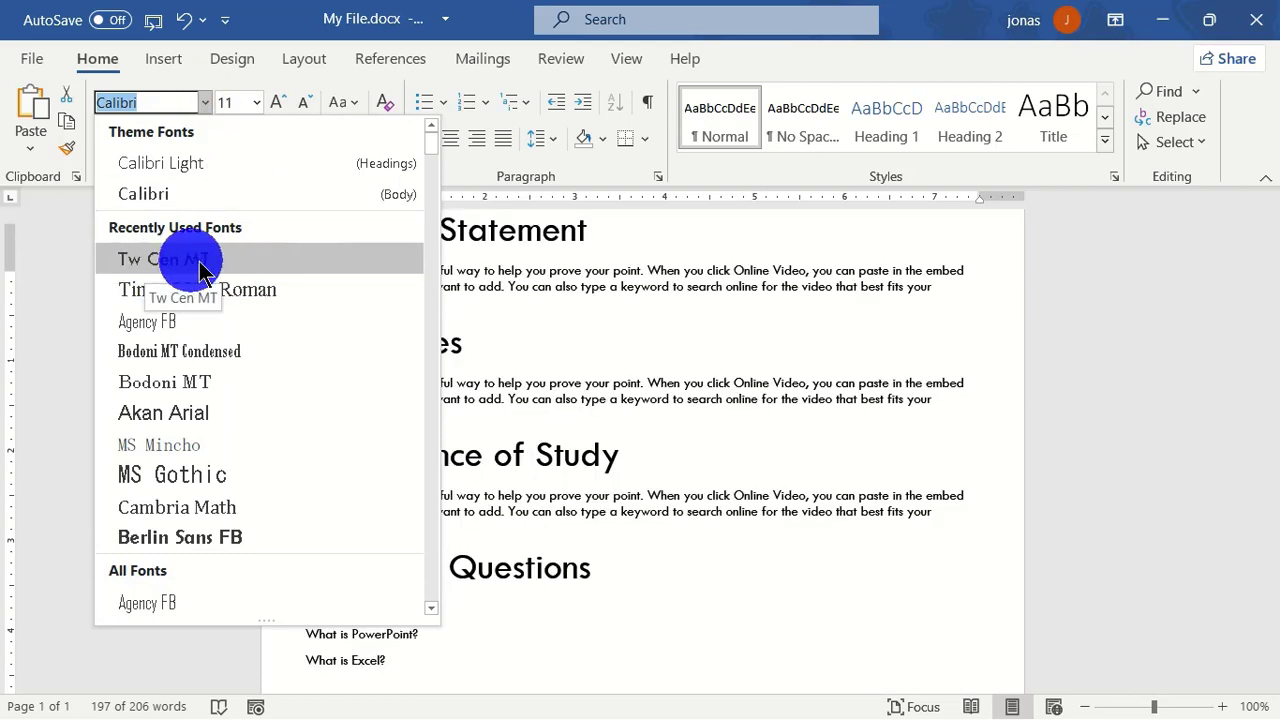
{"action": "left_click", "coordinate": [198, 268]}
Set the font size of the selected body text to 18 and clear the selection.
{"action": "left_click", "coordinate": [229, 103]}
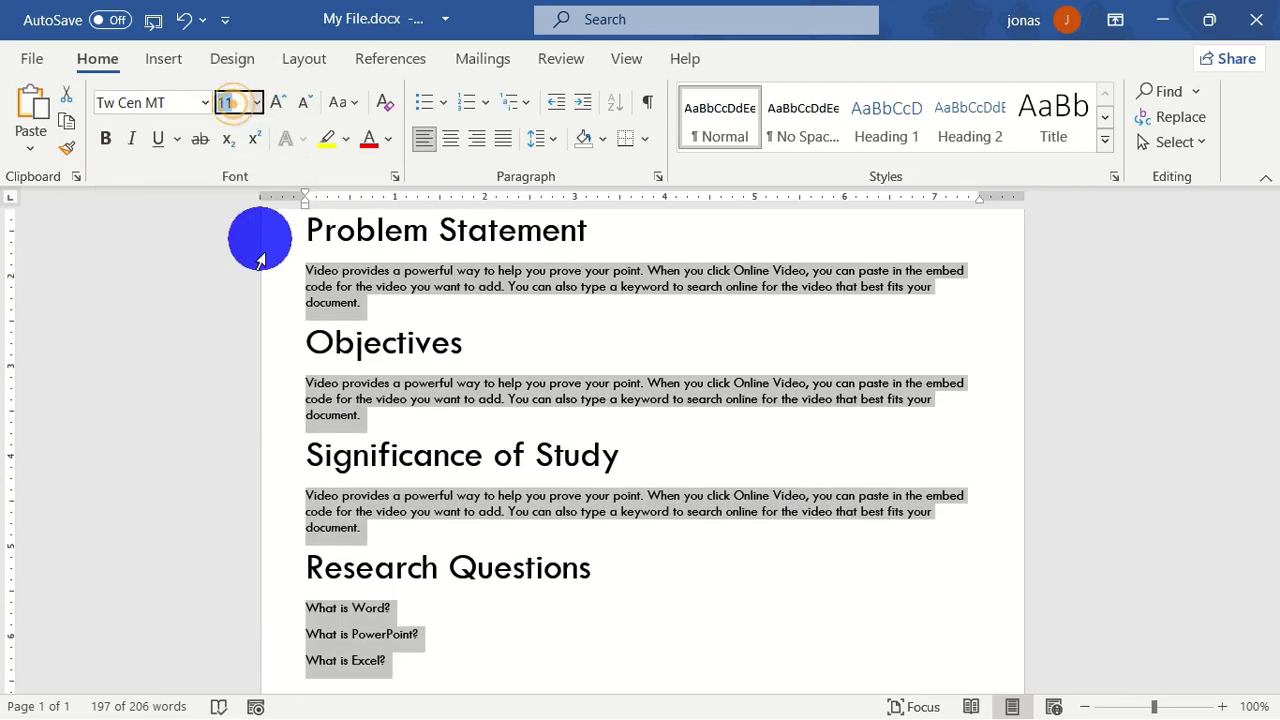
{"action": "type", "text": "18"}
{"action": "key", "text": "Return"}
{"action": "scroll", "coordinate": [731, 500], "scroll_direction": "down", "scroll_amount": 3}
{"action": "scroll", "coordinate": [703, 600], "scroll_direction": "up", "scroll_amount": 5}
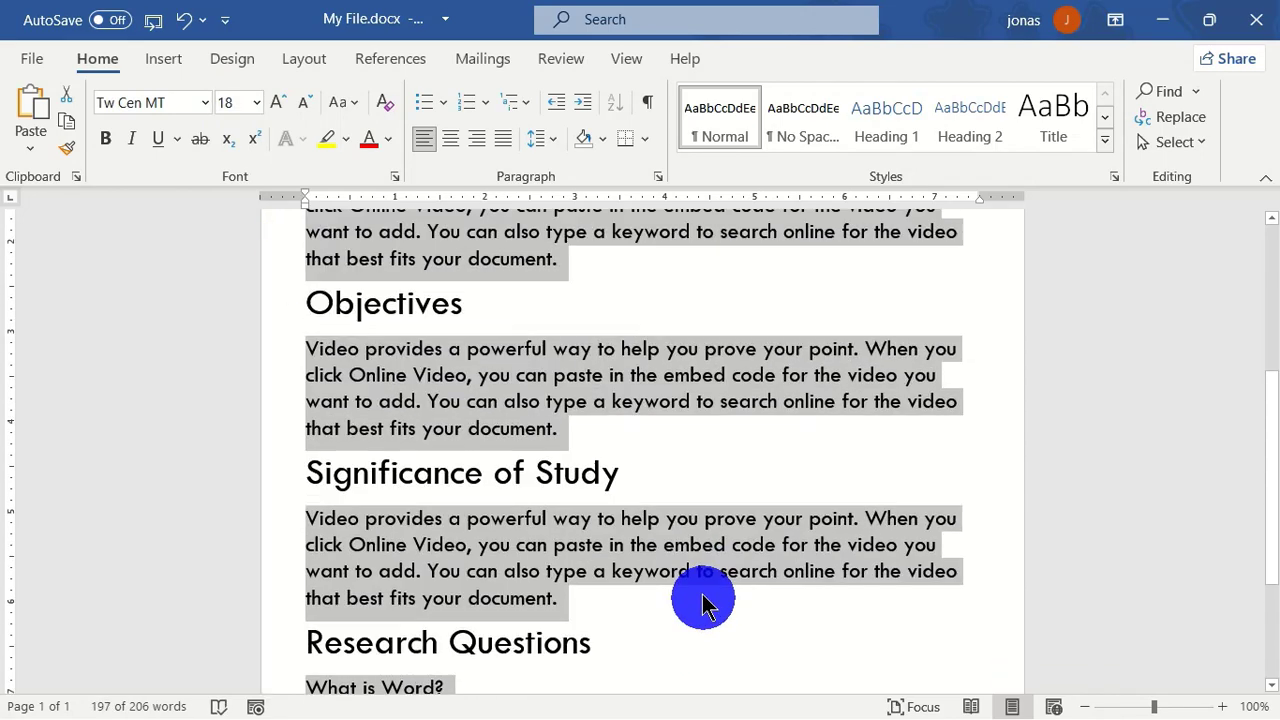
{"action": "left_click", "coordinate": [610, 305]}
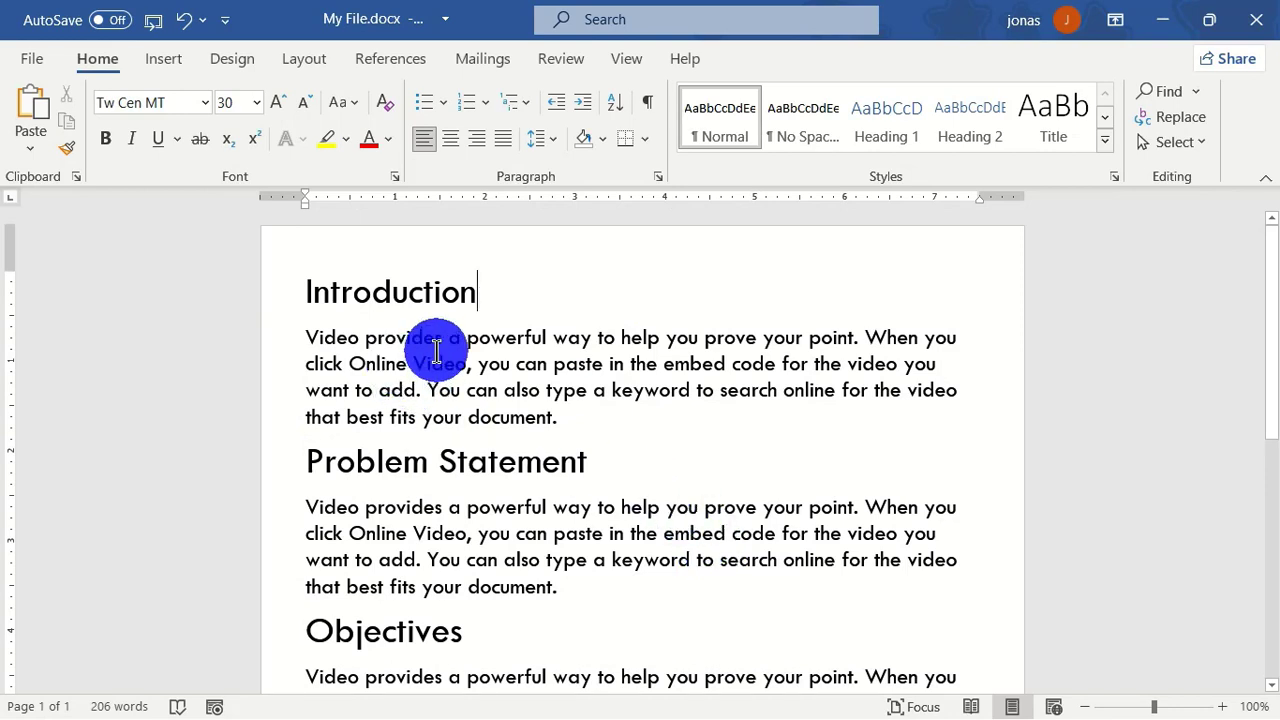
Select all headings formatted like Introduction using Select Text with Similar Formatting and set their font size to 40.
{"action": "left_click_drag", "start_coordinate": [478, 295], "coordinate": [285, 290]}
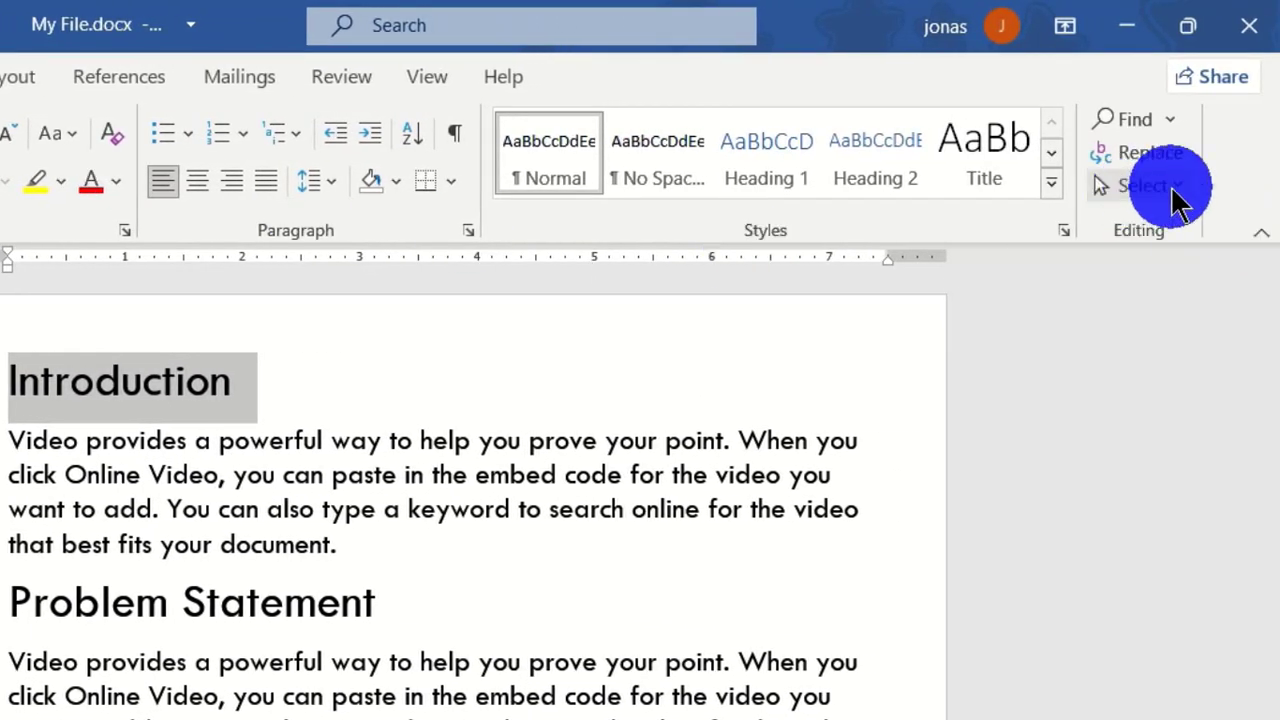
{"action": "left_click", "coordinate": [1168, 192]}
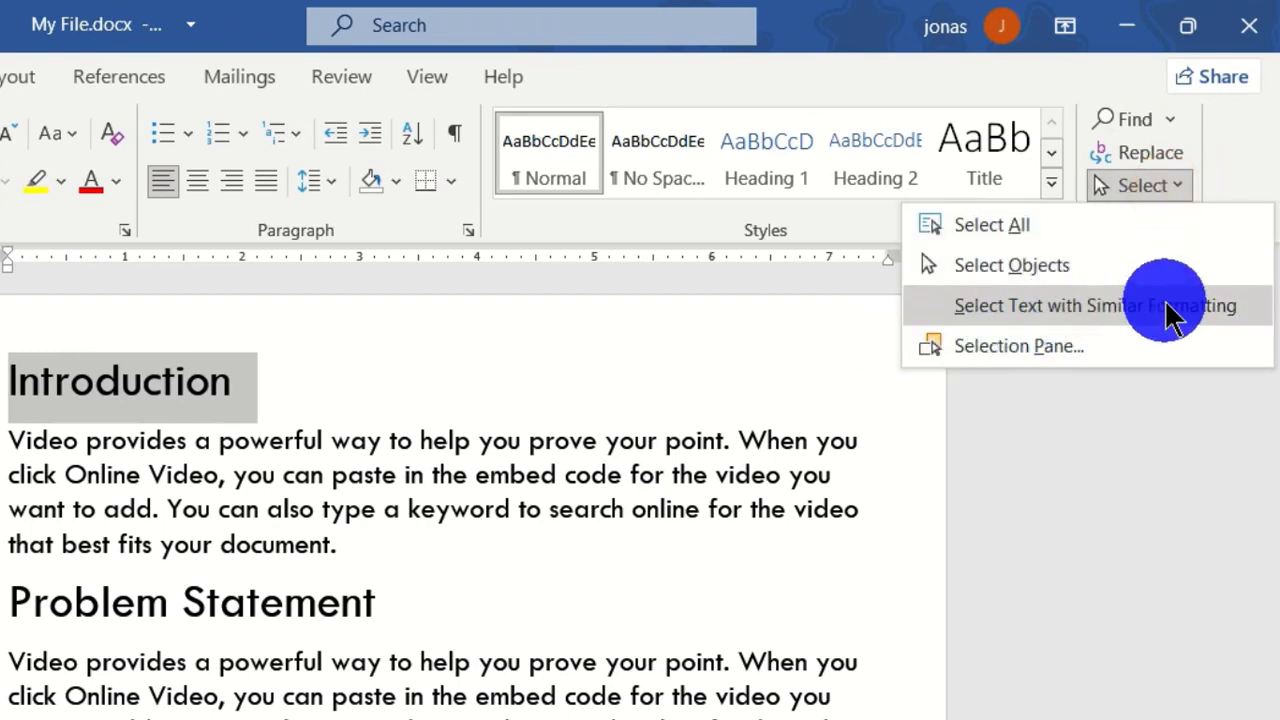
{"action": "left_click", "coordinate": [1074, 305]}
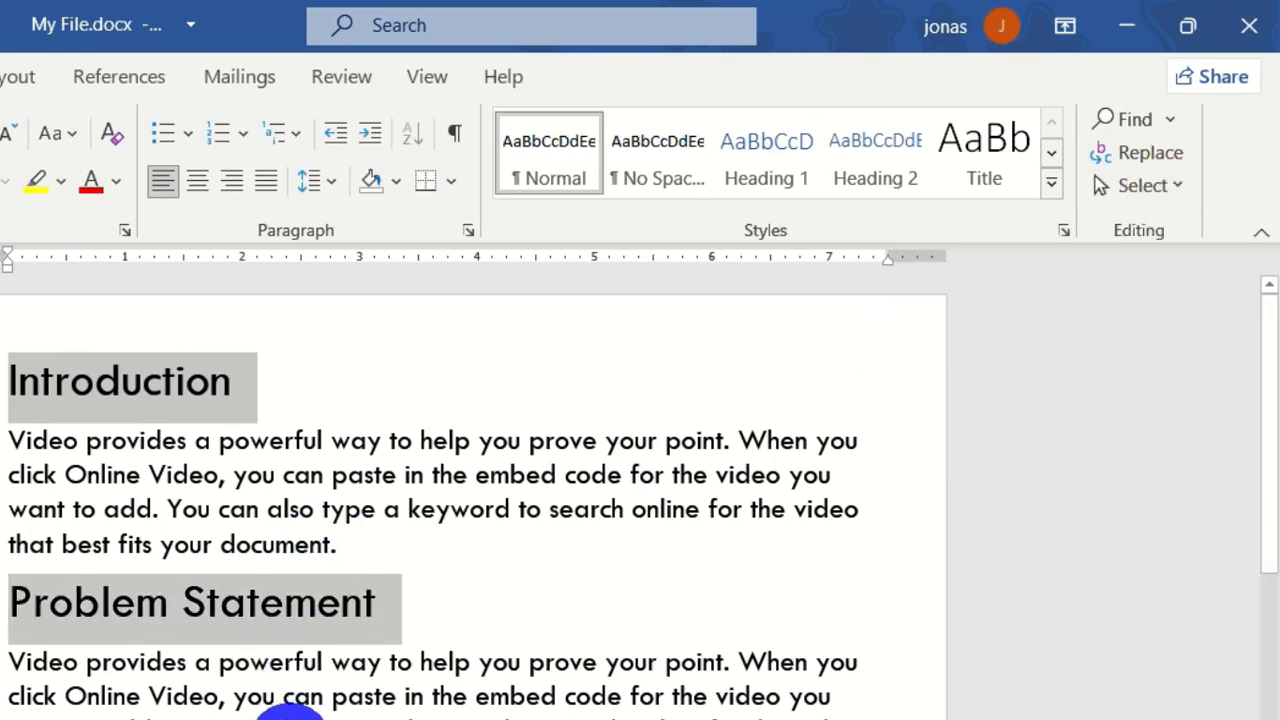
{"action": "scroll", "coordinate": [300, 705], "scroll_direction": "down", "scroll_amount": 6}
{"action": "scroll", "coordinate": [470, 500], "scroll_direction": "up", "scroll_amount": 6}
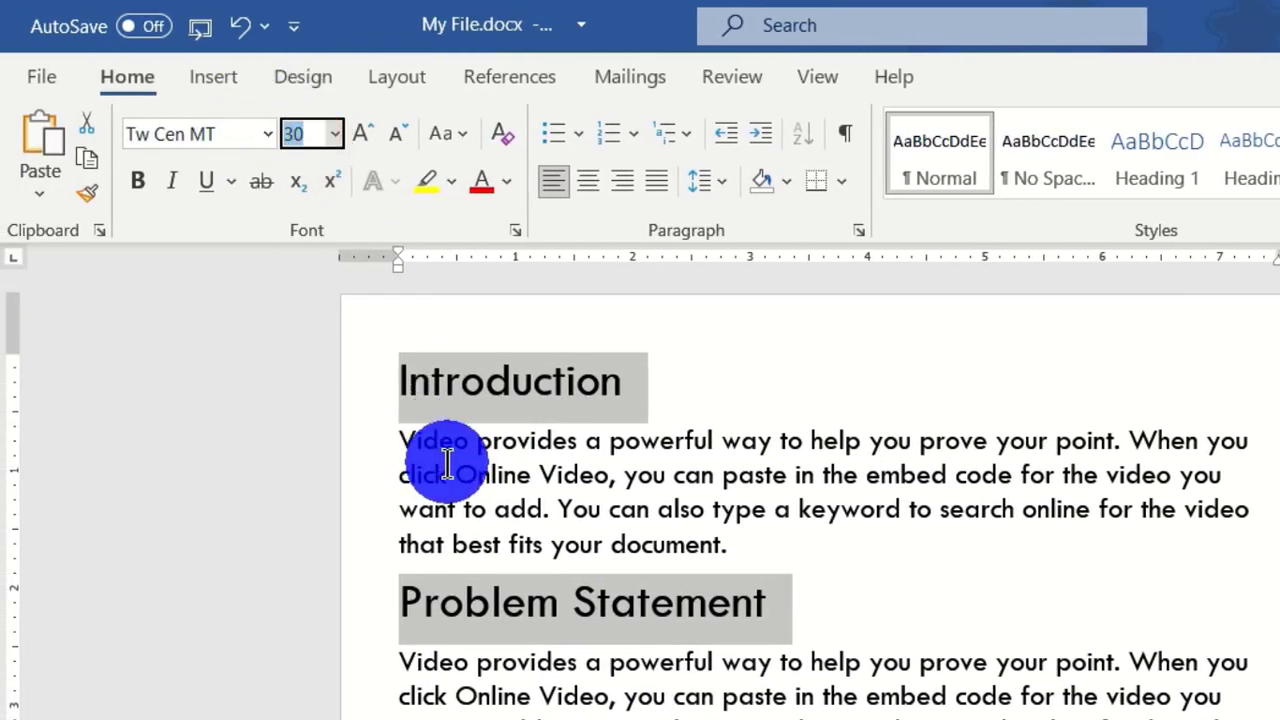
{"action": "type", "text": "40"}
{"action": "key", "text": "Return"}
{"action": "scroll", "coordinate": [734, 591], "scroll_direction": "down", "scroll_amount": 5}
{"action": "scroll", "coordinate": [714, 714], "scroll_direction": "up", "scroll_amount": 5}
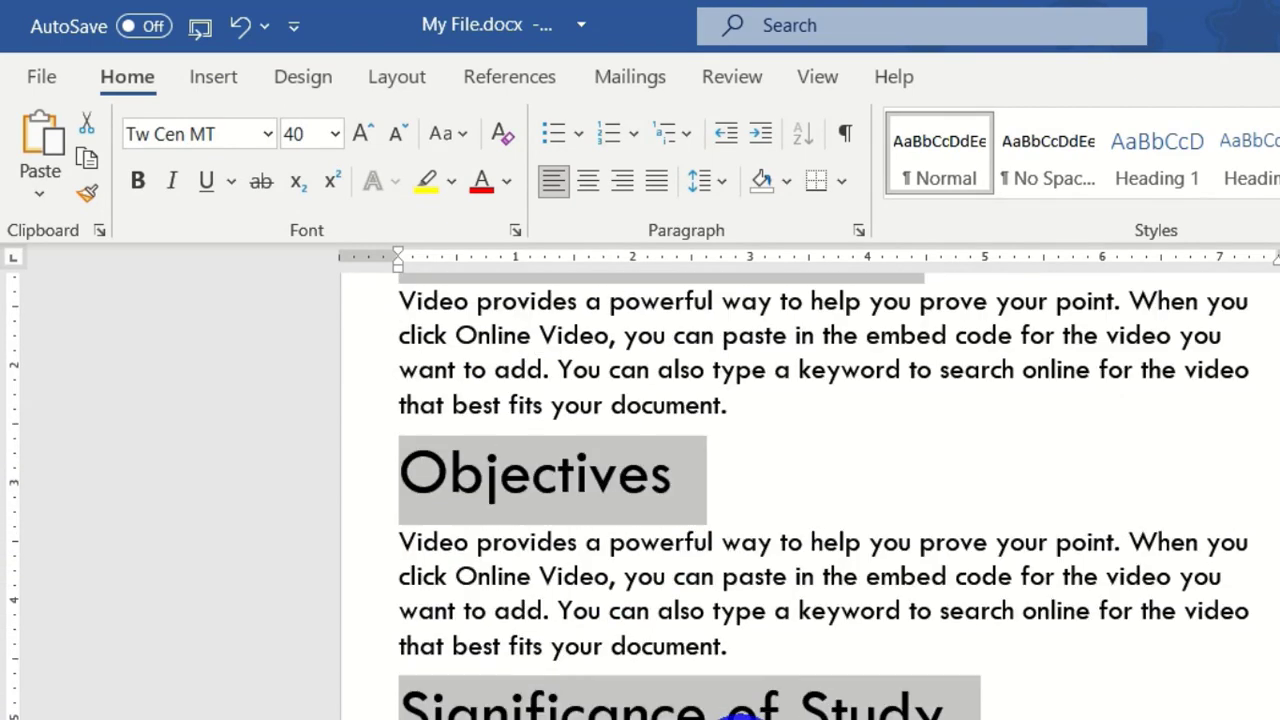
{"action": "left_click", "coordinate": [484, 505]}
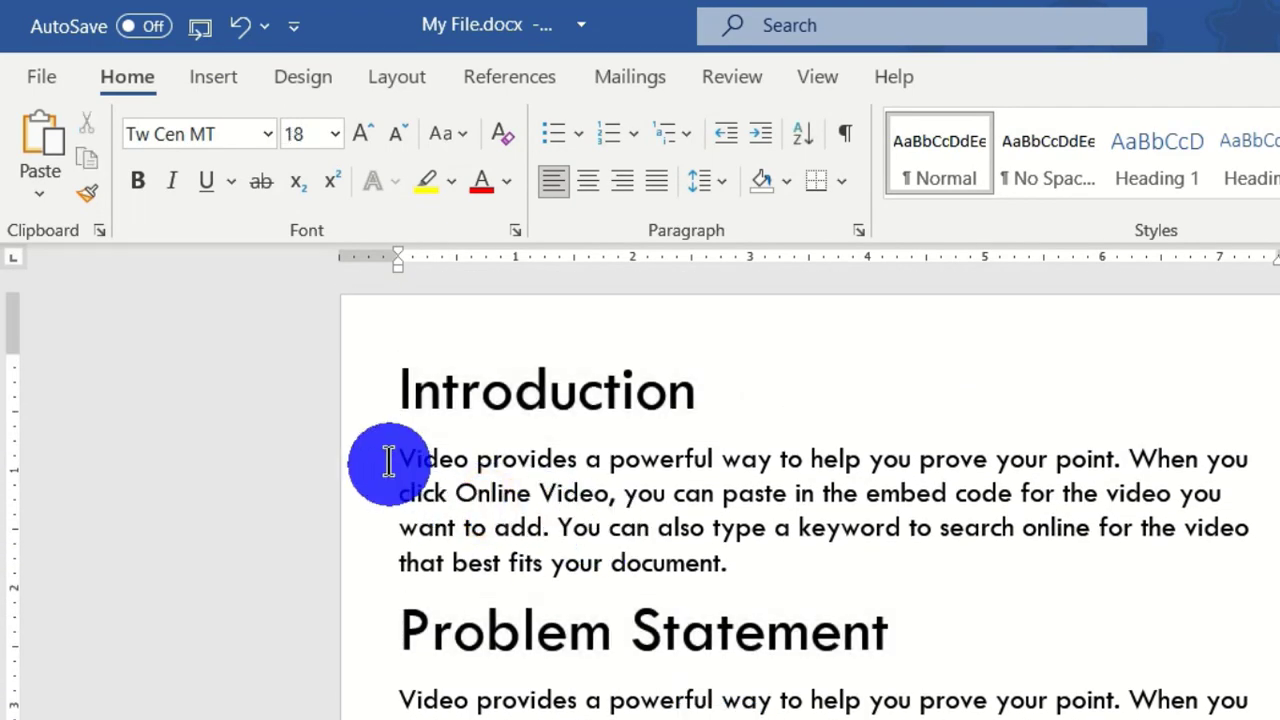
Select all body text formatted like the Introduction paragraph using Select Text with Similar Formatting and set its font size to 20.
{"action": "left_click_drag", "start_coordinate": [393, 457], "coordinate": [770, 551]}
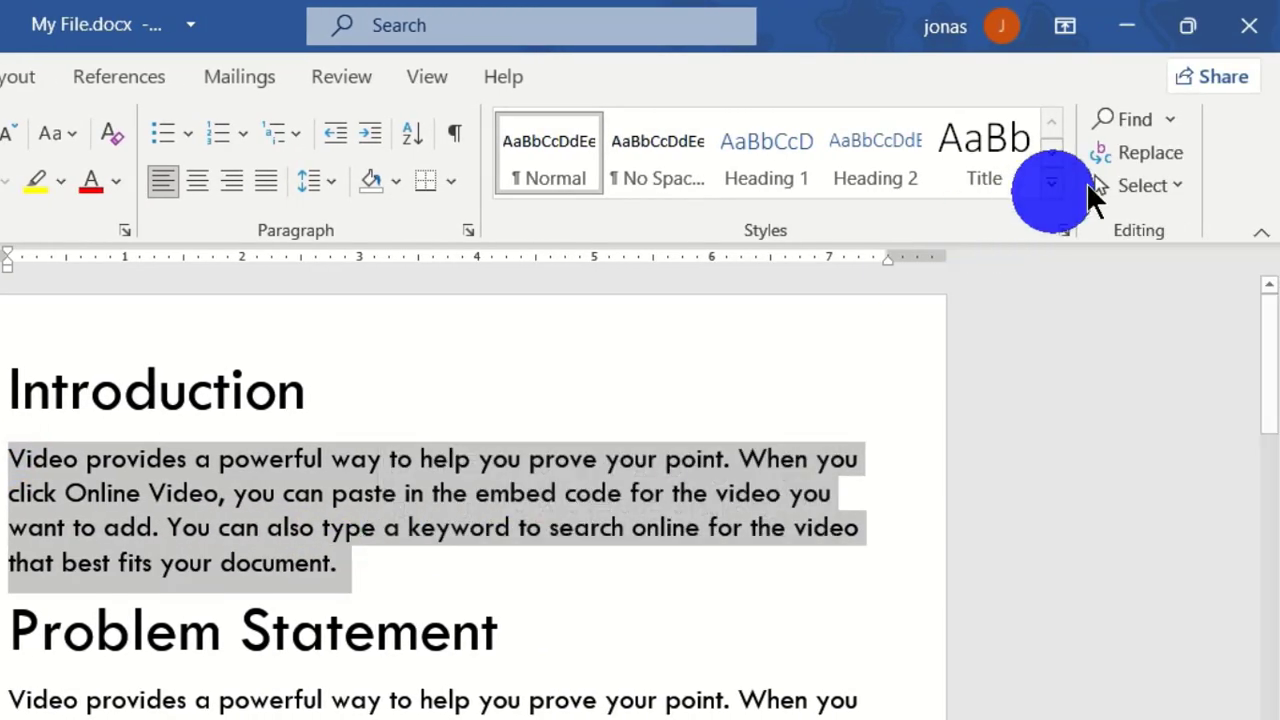
{"action": "left_click", "coordinate": [1160, 185]}
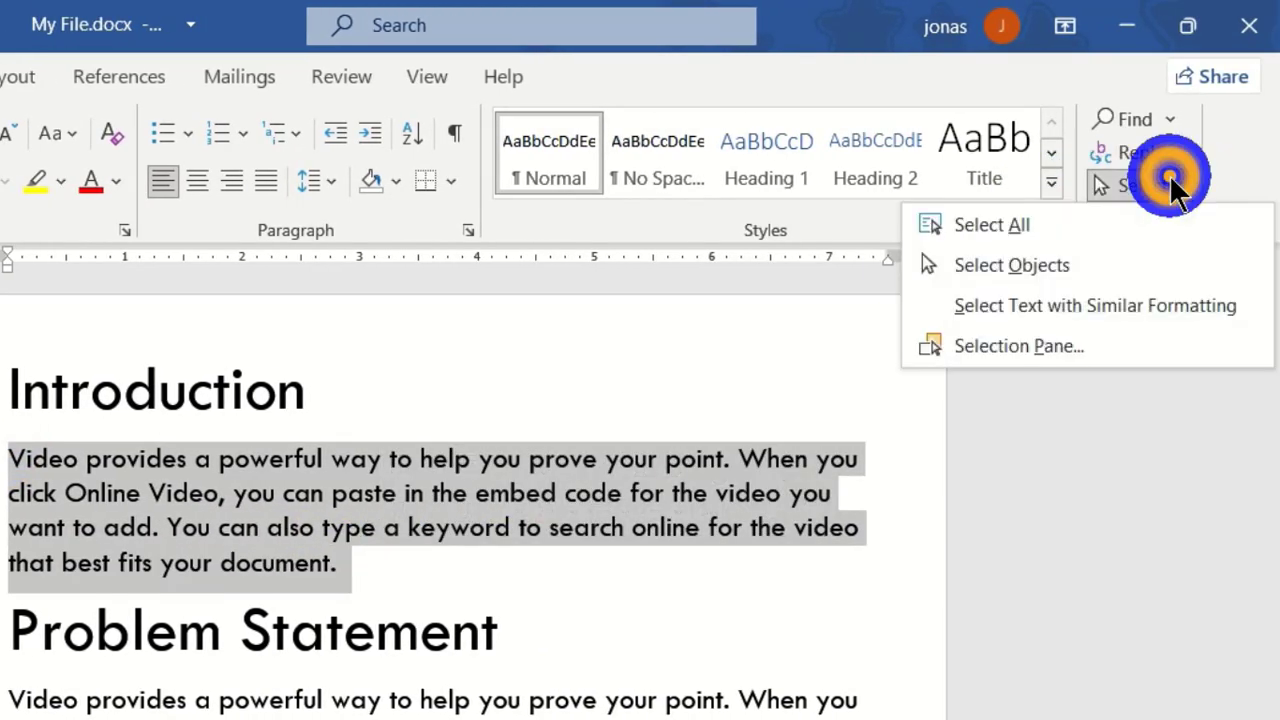
{"action": "left_click", "coordinate": [1097, 306]}
{"action": "scroll", "coordinate": [586, 674], "scroll_direction": "down", "scroll_amount": 10}
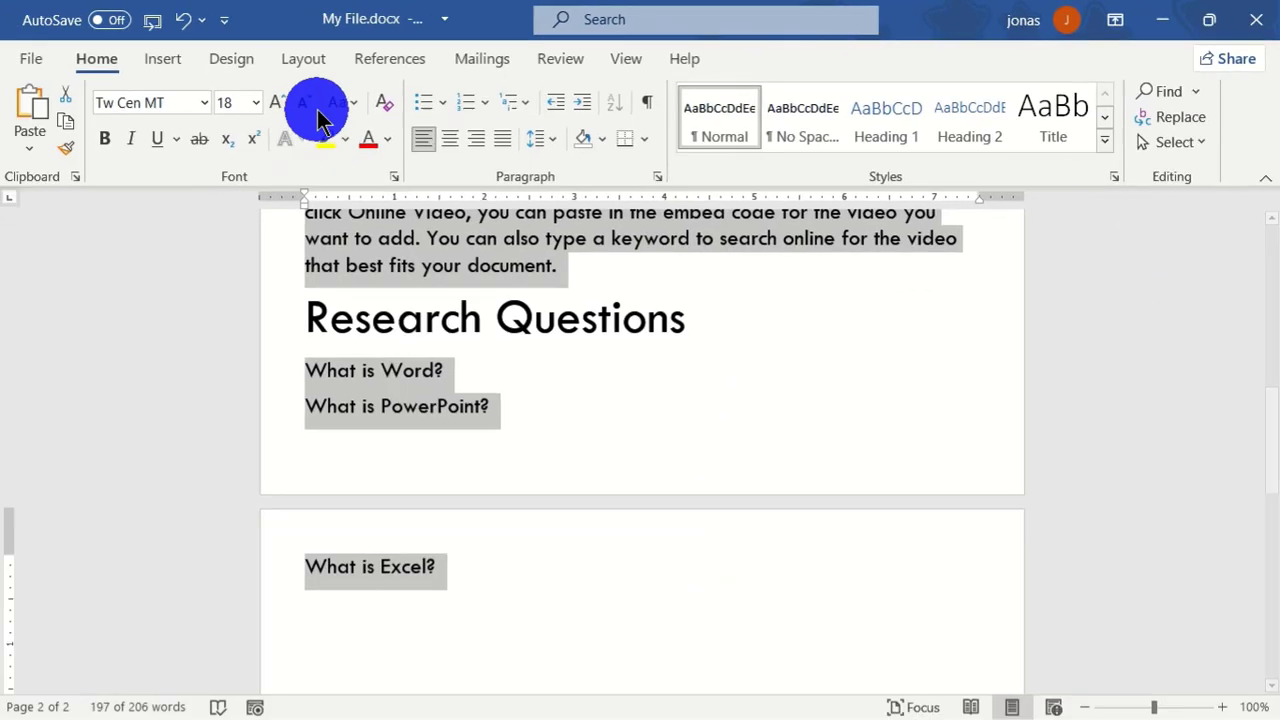
{"action": "left_click", "coordinate": [234, 97]}
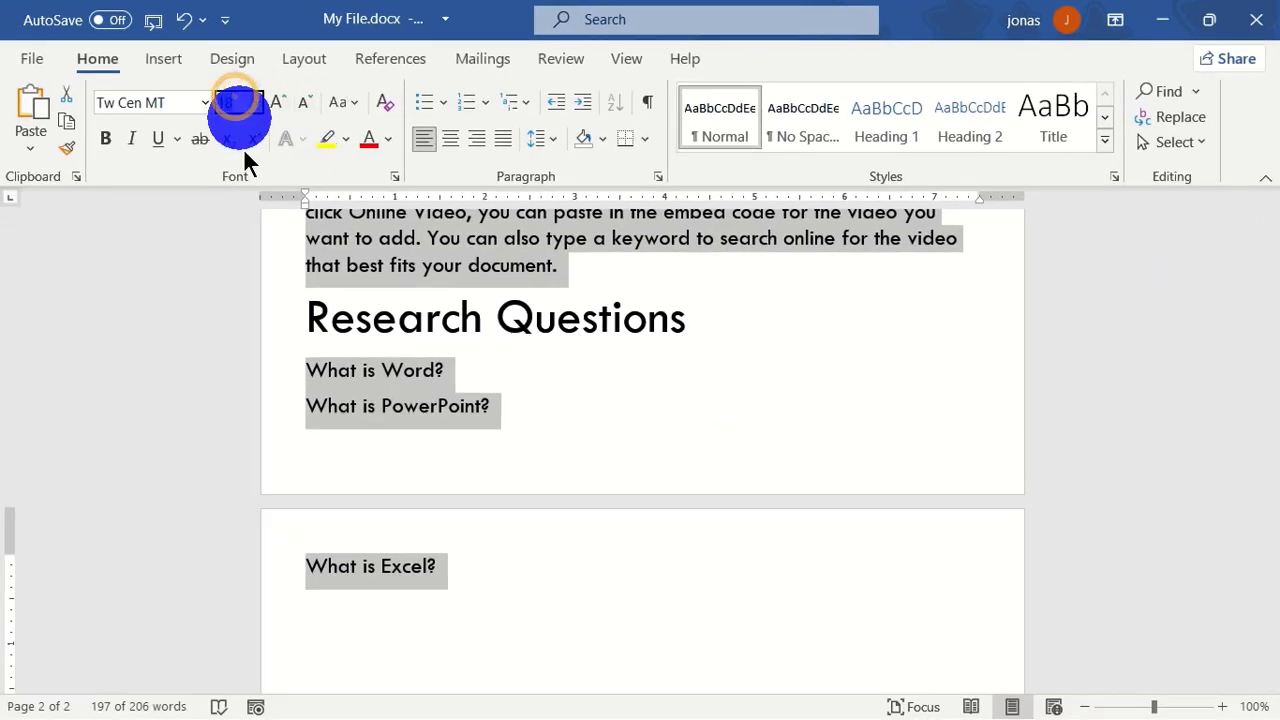
{"action": "key", "text": "Return"}
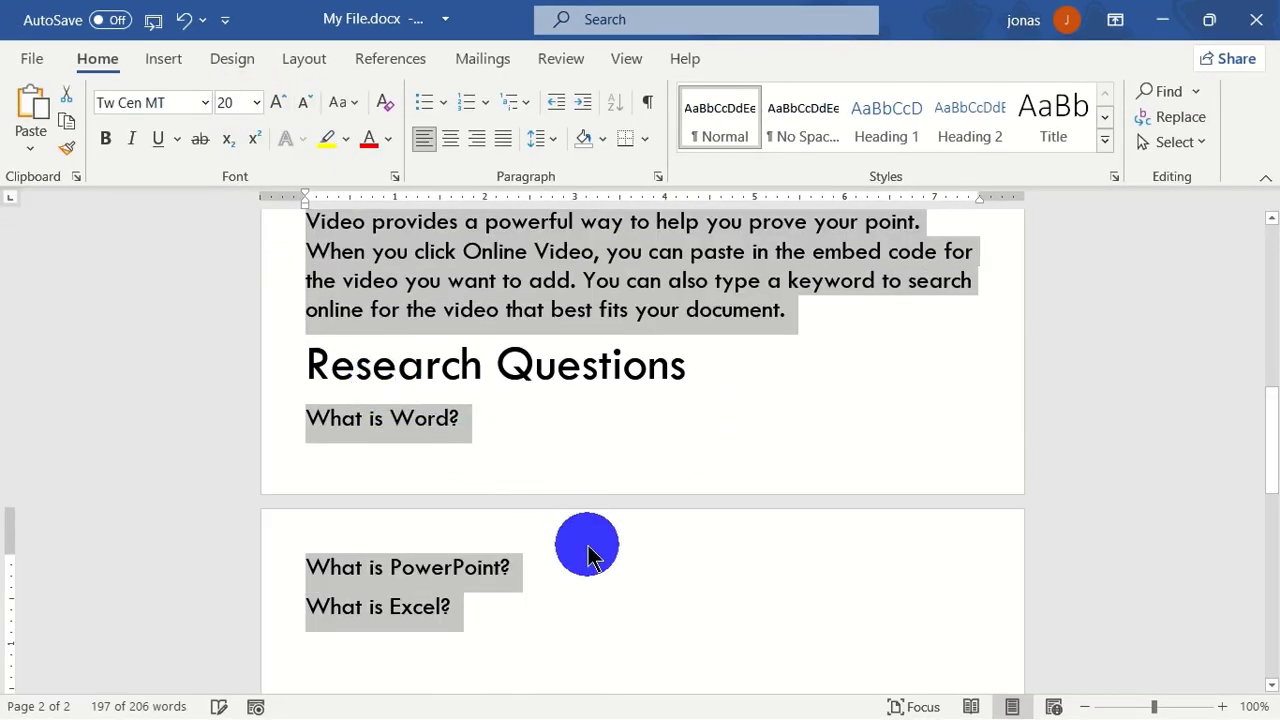
{"action": "scroll", "coordinate": [566, 523], "scroll_direction": "up", "scroll_amount": 5}
{"action": "scroll", "coordinate": [550, 500], "scroll_direction": "up", "scroll_amount": 3}
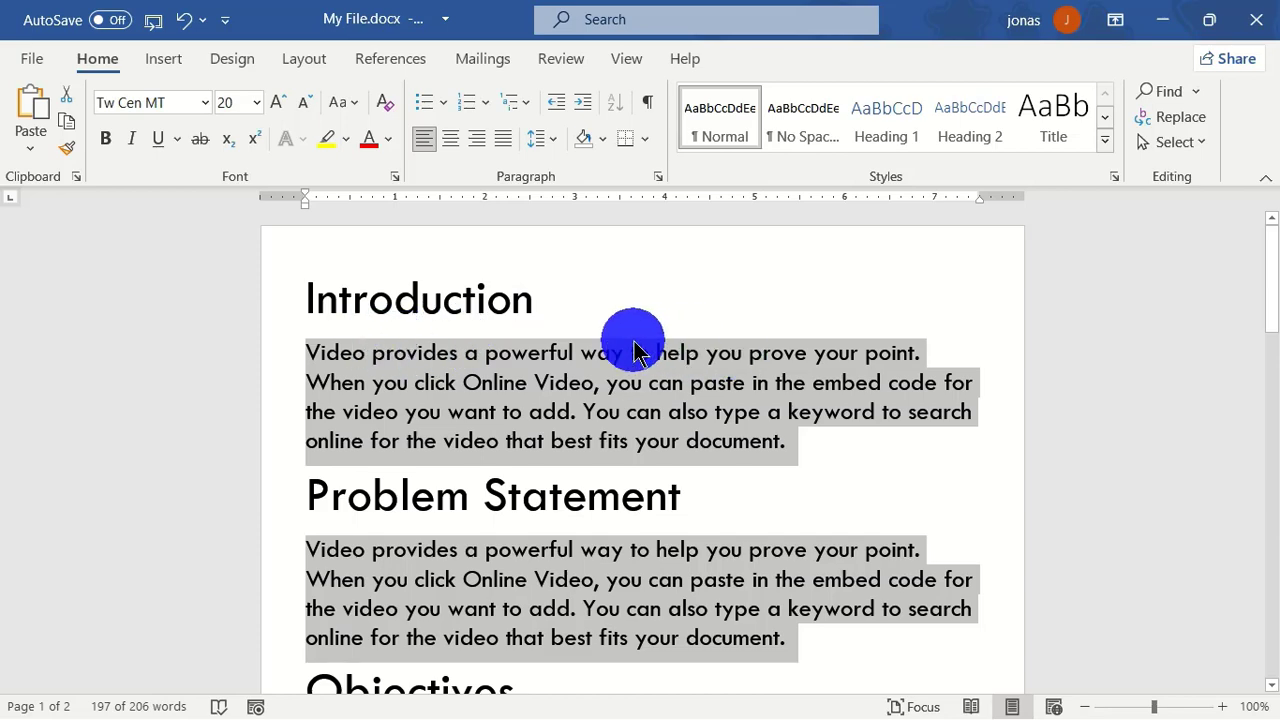
{"action": "left_click", "coordinate": [645, 297]}
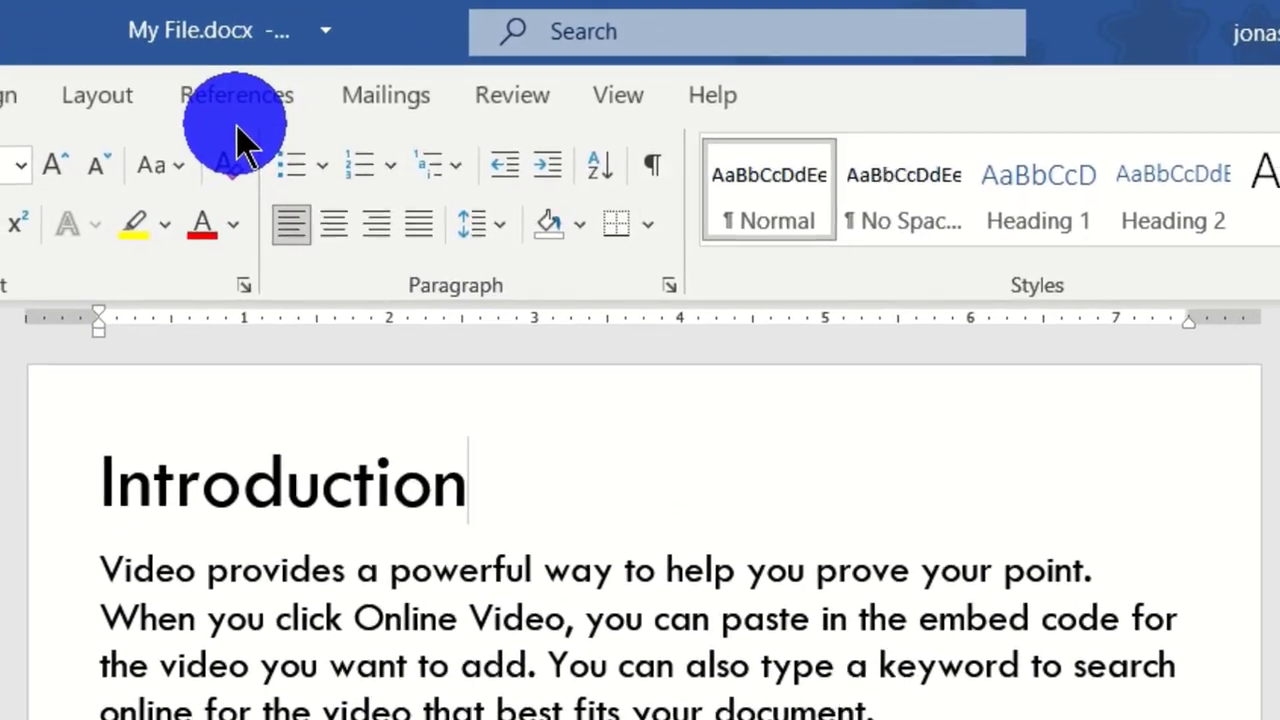
Open the Quick Access Toolbar customization options and show All Commands as the source of available commands.
{"action": "right_click", "coordinate": [237, 127]}
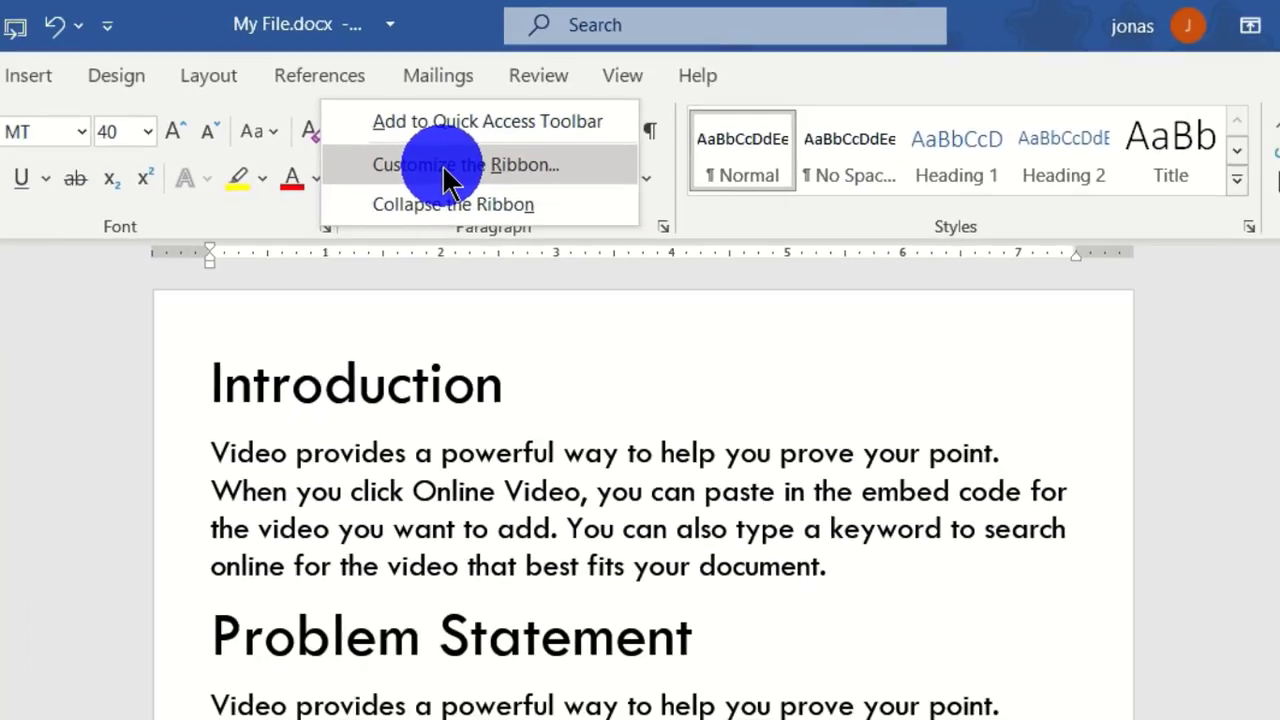
{"action": "left_click", "coordinate": [395, 222]}
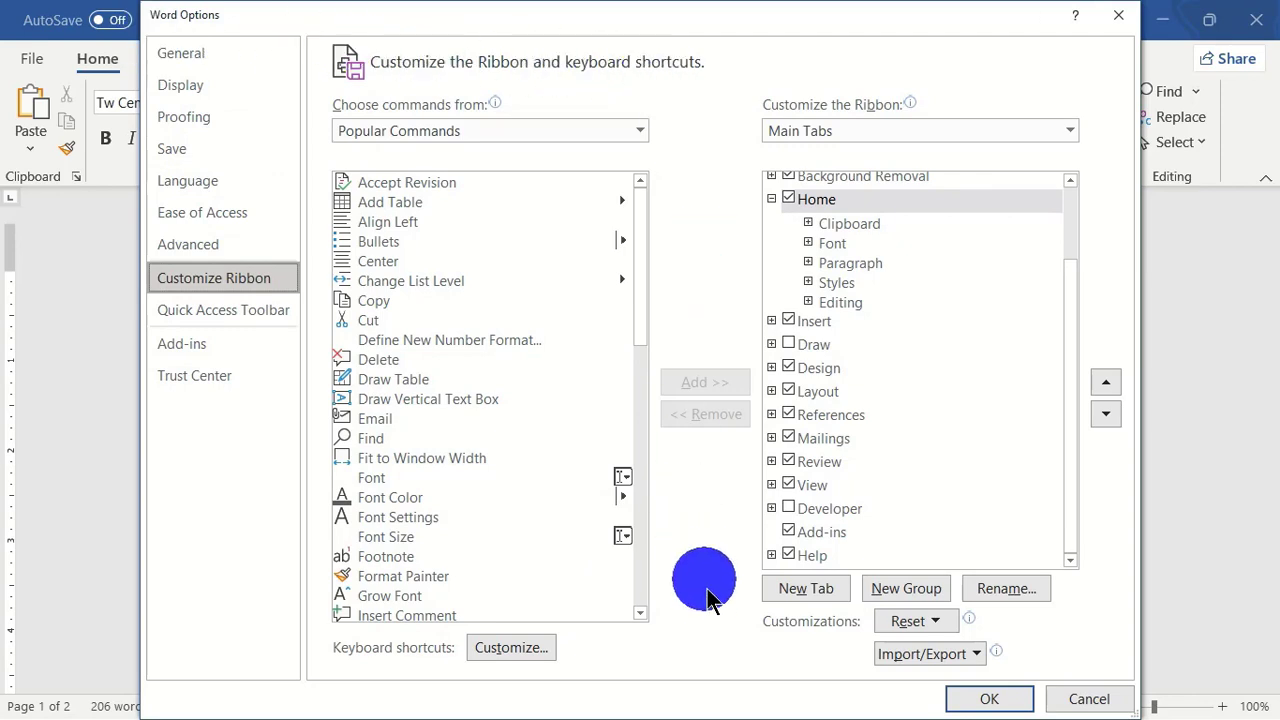
{"action": "left_click", "coordinate": [195, 315]}
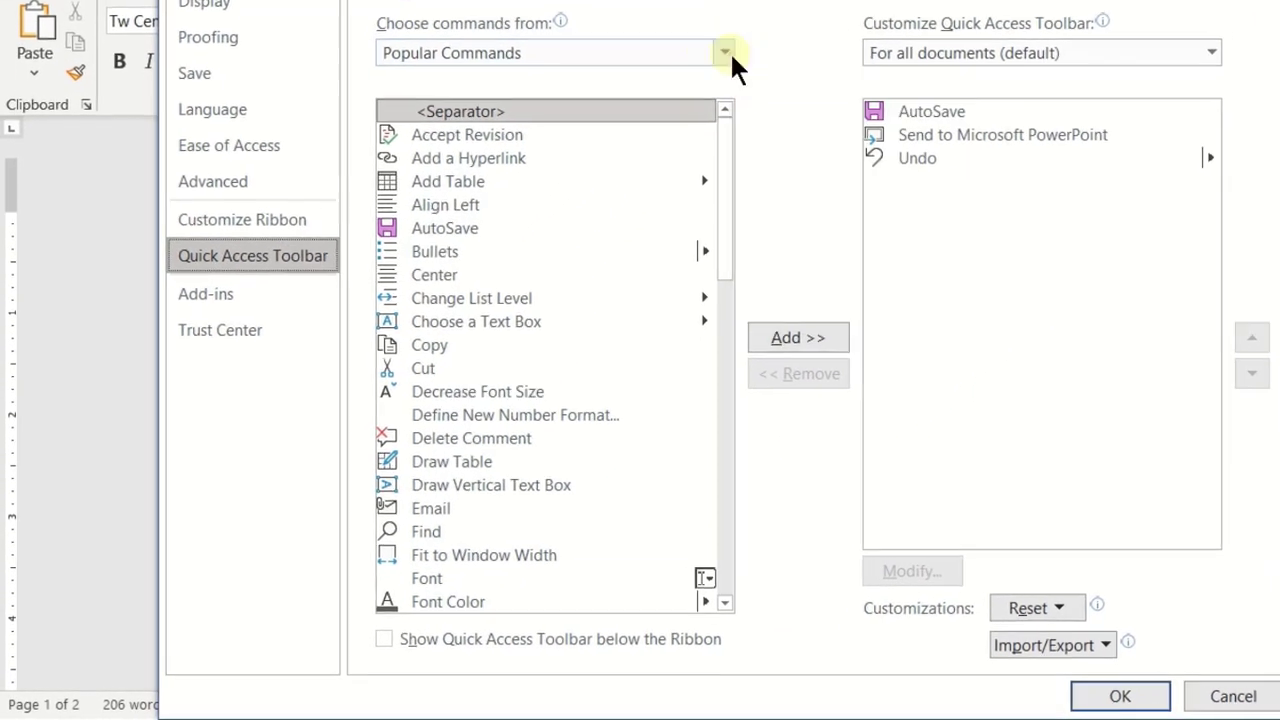
{"action": "left_click", "coordinate": [645, 138]}
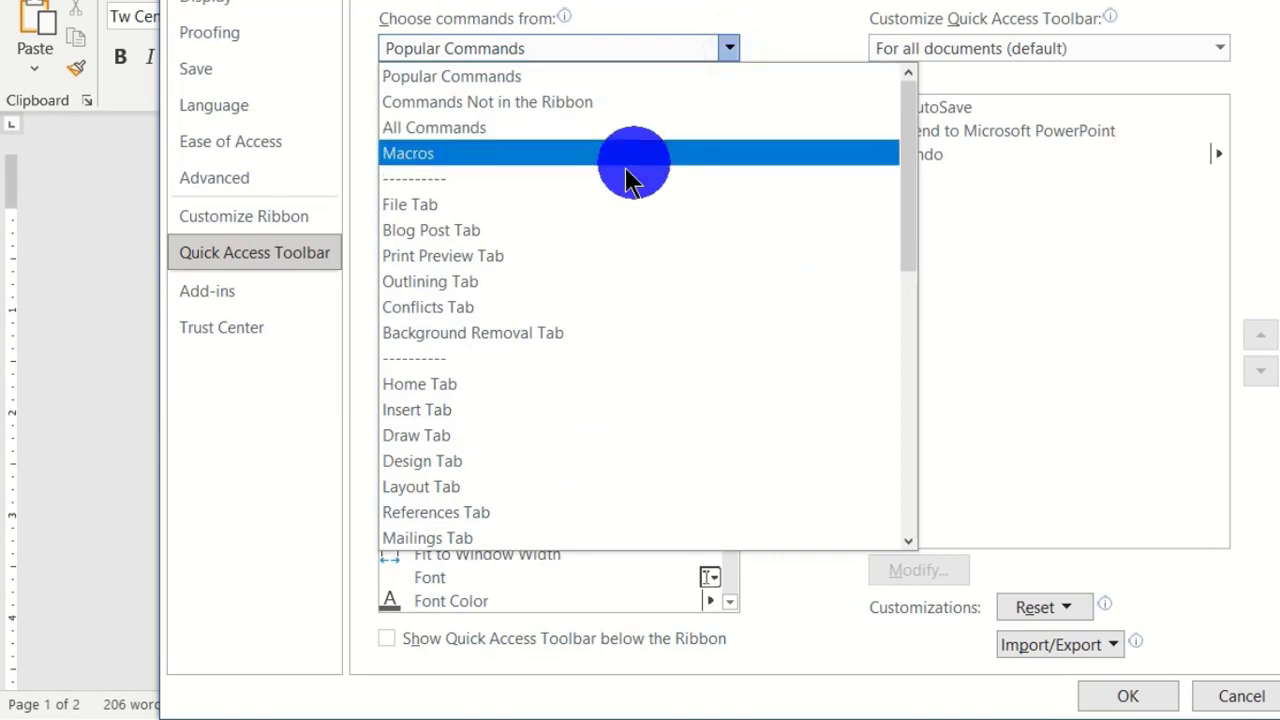
{"action": "left_click", "coordinate": [481, 138]}
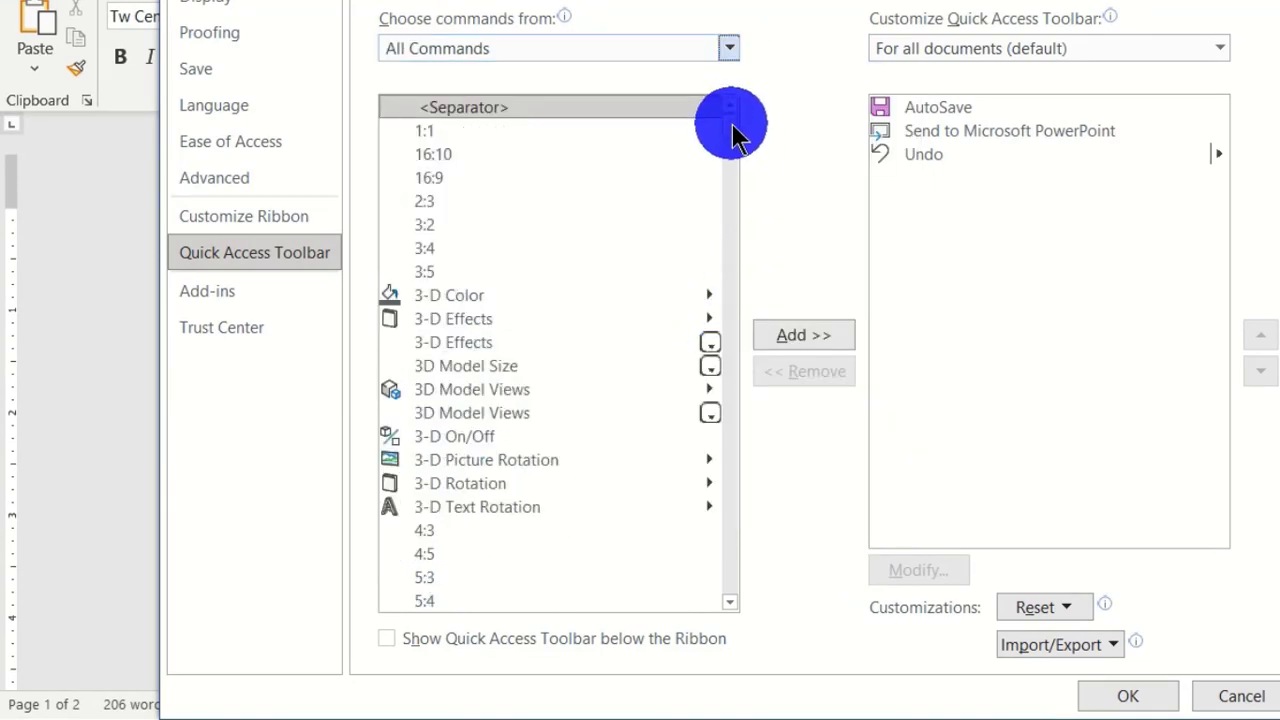
Add the Send to Microsoft PowerPoint command to the Quick Access Toolbar for all documents and apply the options.
{"action": "left_click_drag", "start_coordinate": [730, 126], "coordinate": [740, 493]}
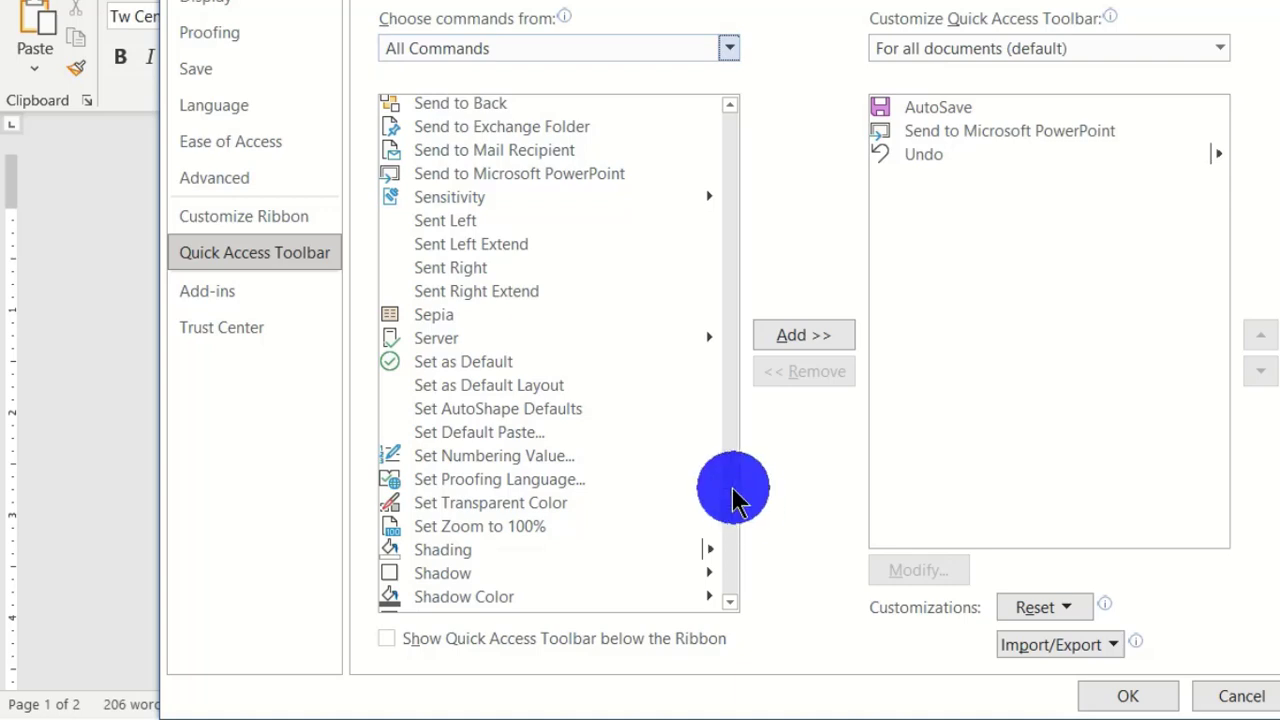
{"action": "left_click", "coordinate": [467, 180]}
{"action": "left_click", "coordinate": [815, 330]}
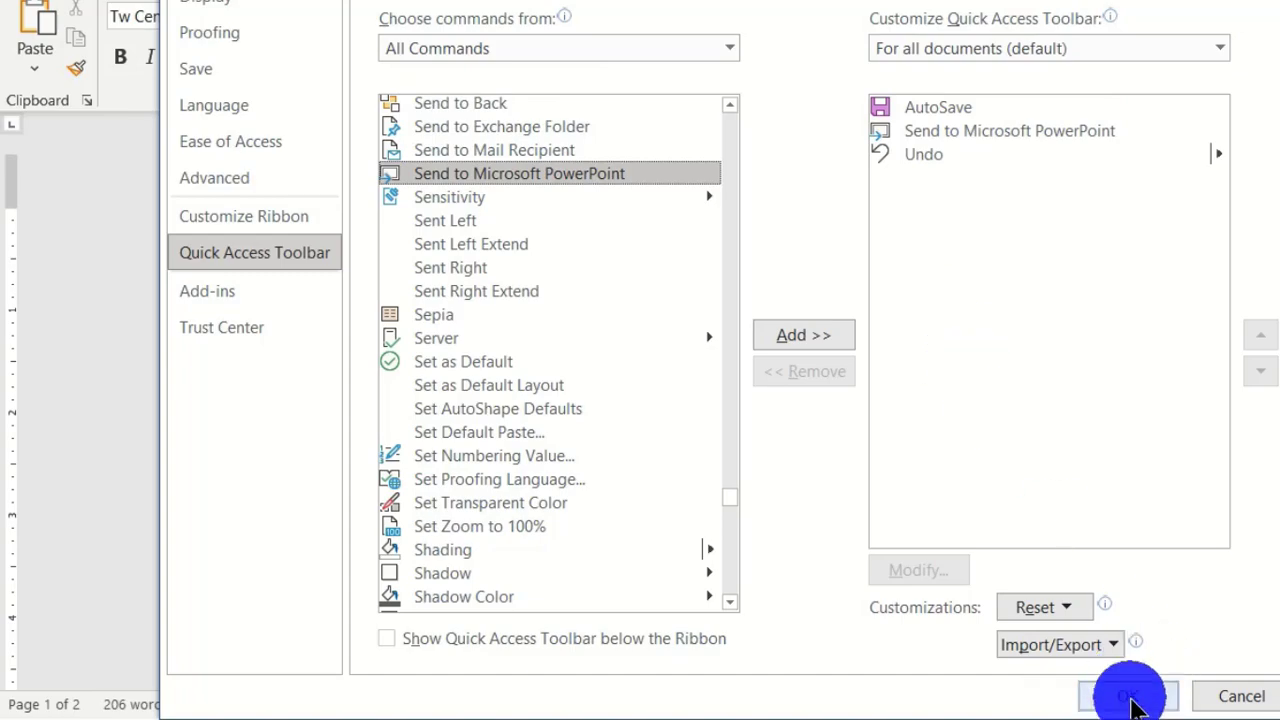
{"action": "left_click", "coordinate": [1130, 697]}
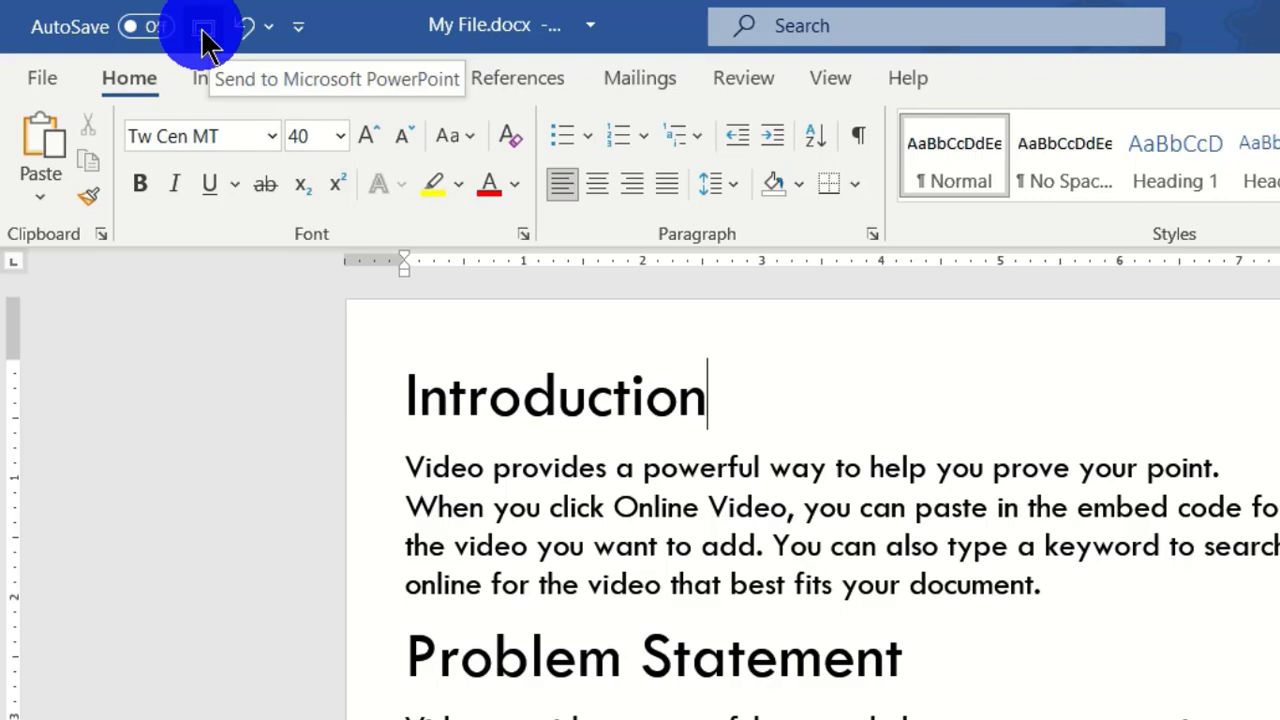
Send the Word document to Microsoft PowerPoint and enable editing of the resulting presentation.
{"action": "left_click", "coordinate": [203, 40]}
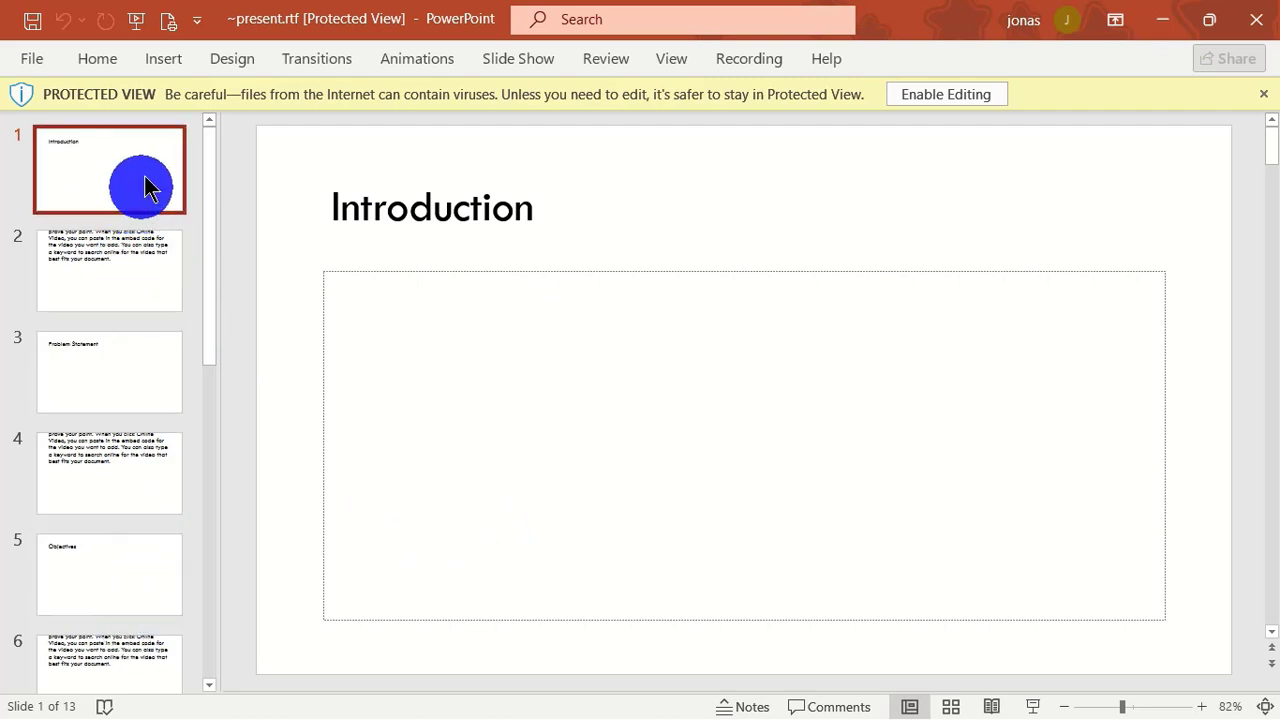
{"action": "left_click", "coordinate": [400, 208]}
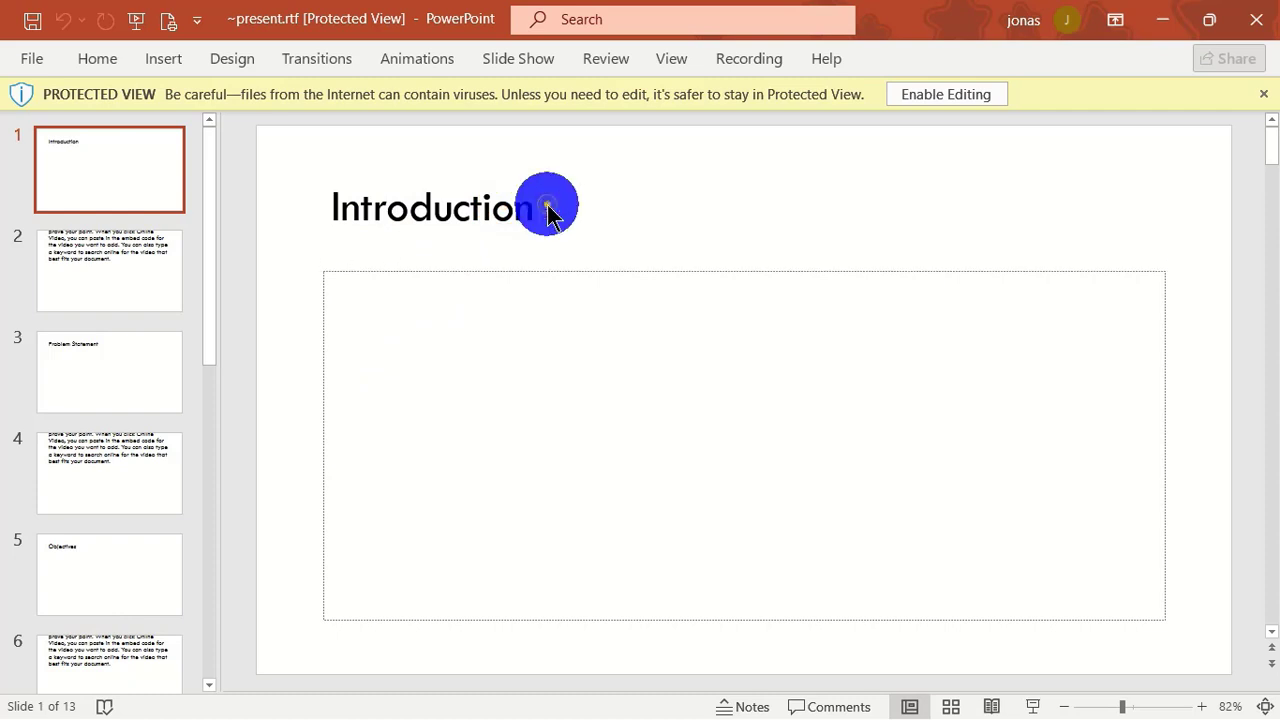
{"action": "left_click", "coordinate": [463, 216]}
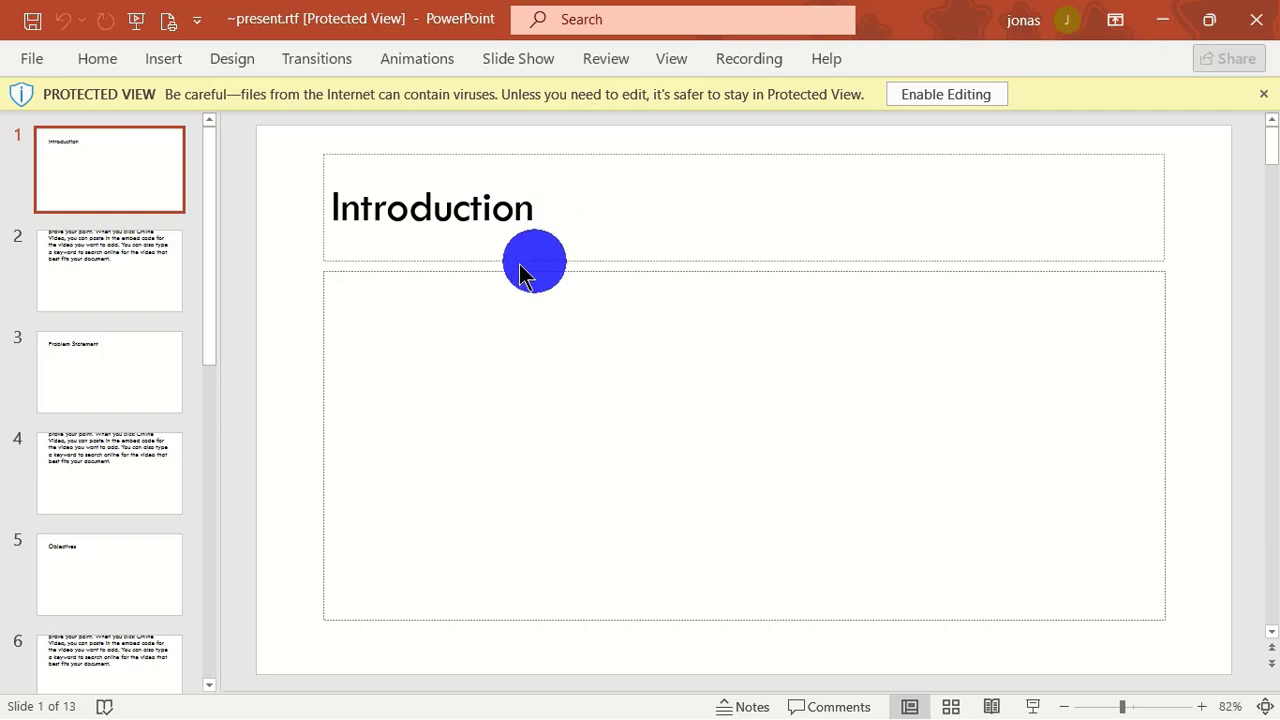
{"action": "left_click", "coordinate": [956, 95]}
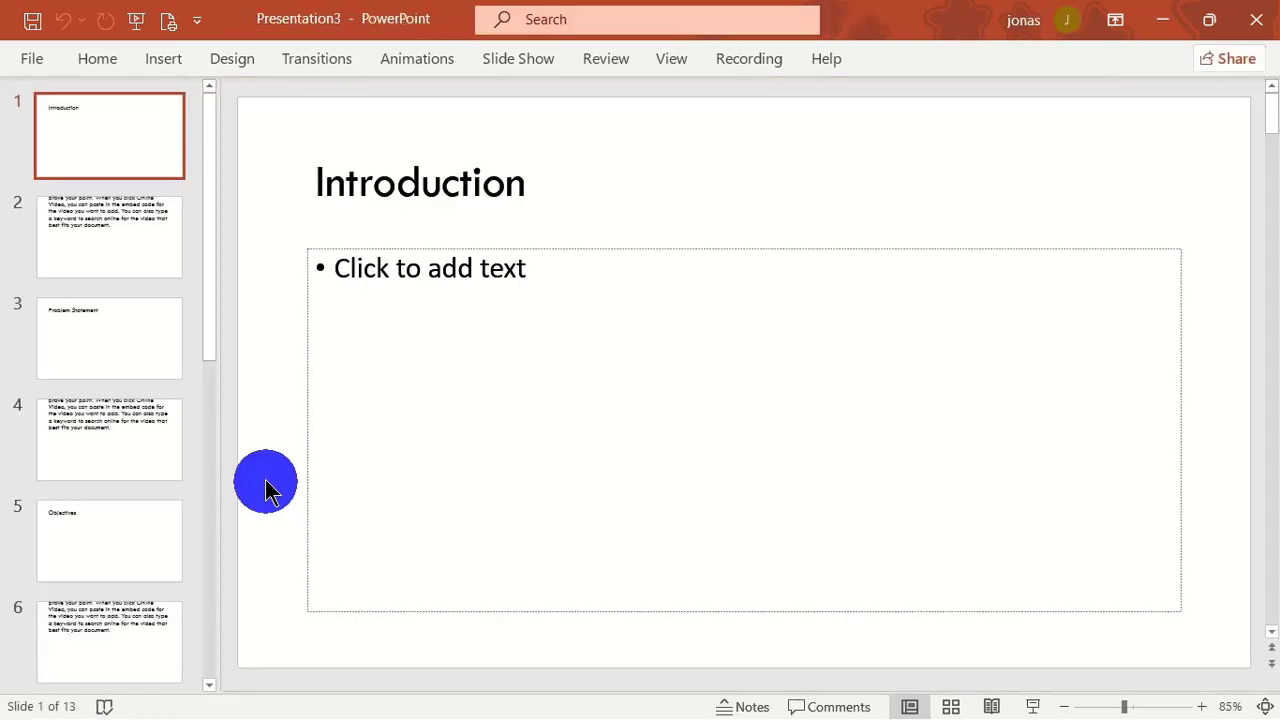